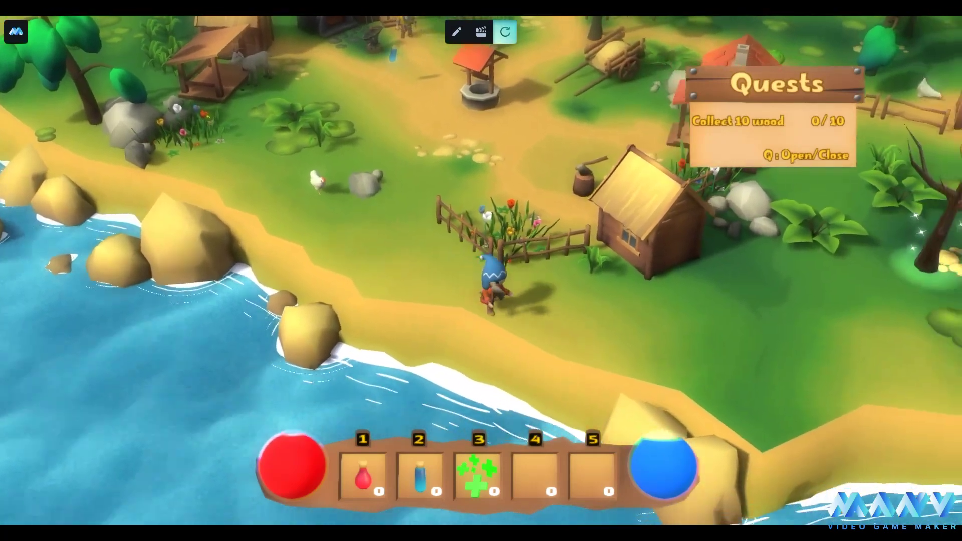
- Play-test the wood quest by walking the player to the dead tree, chopping it, and closing and reopening the quest list
key("d")
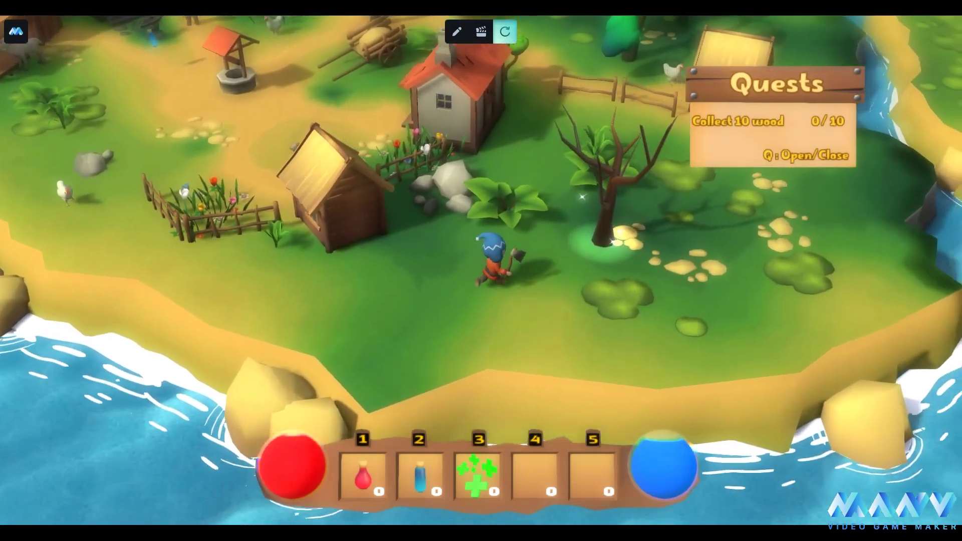
key("d")
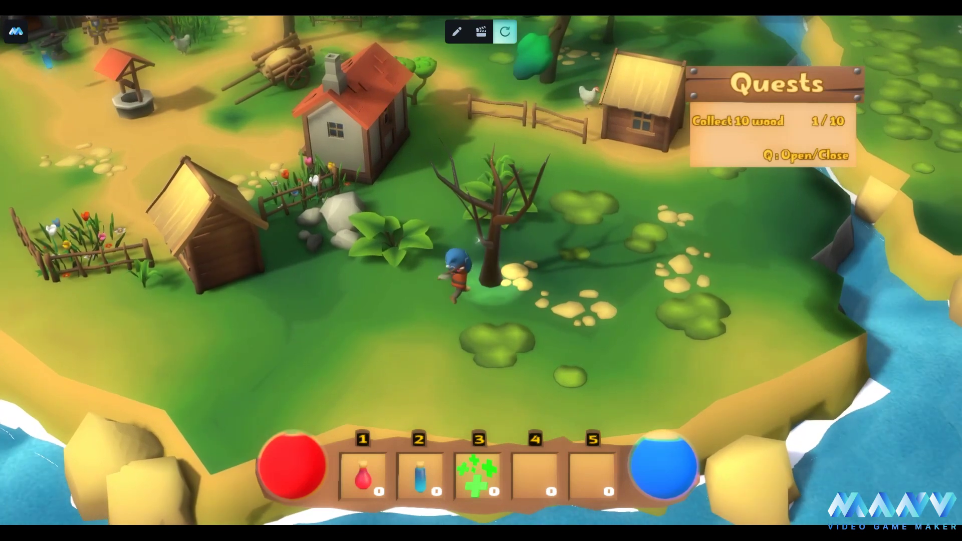
key("q")
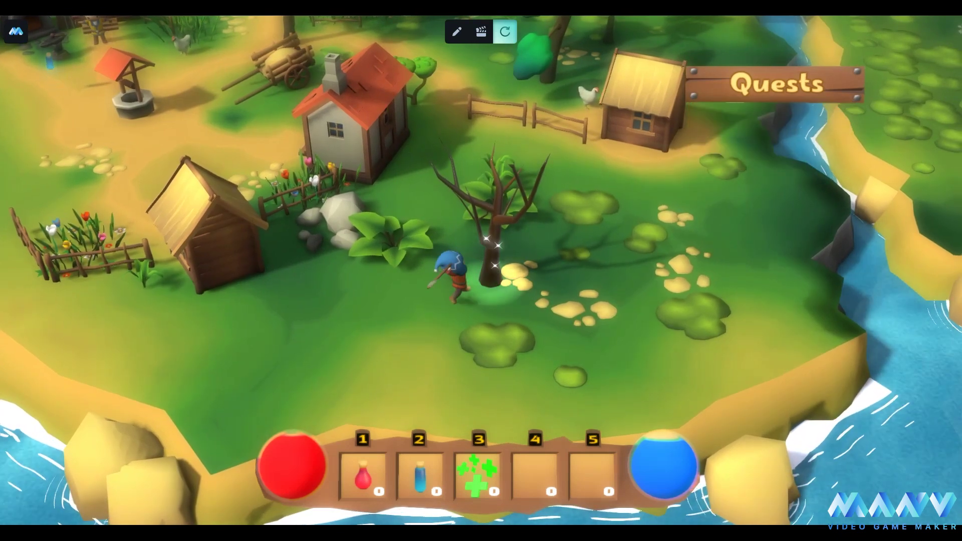
key("q")
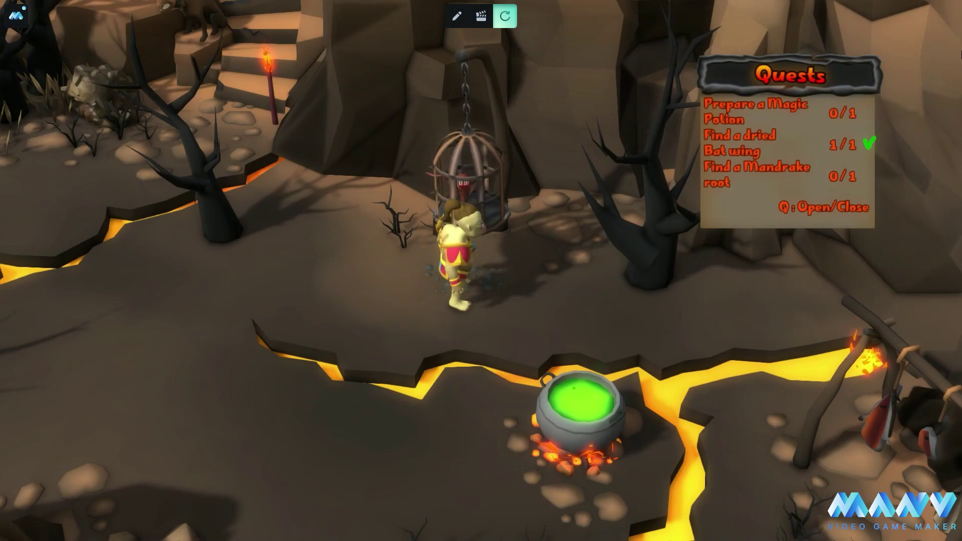
- Play-test the magic potion quest by walking the ogre to the mandrake plant, collecting it and returning to the cauldron
key("Left")
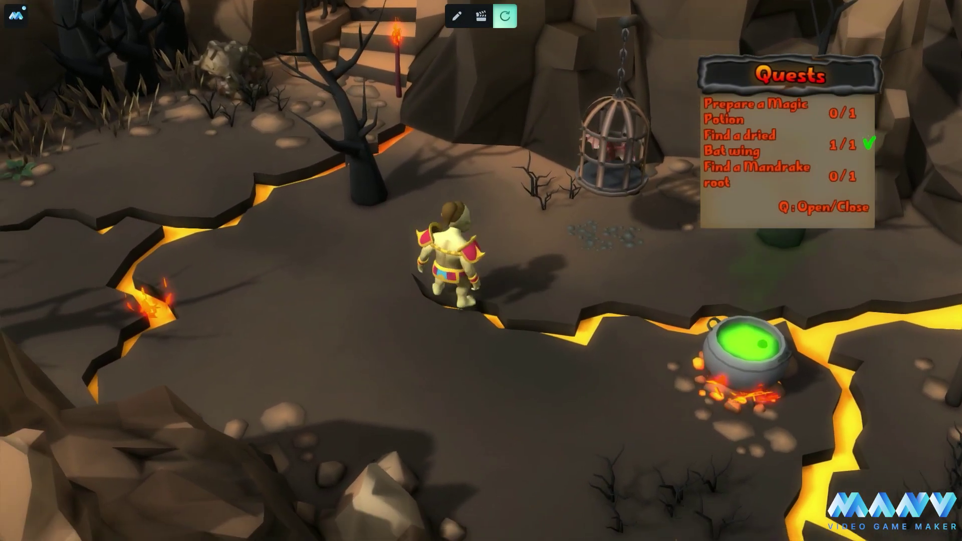
key("Left")
key("Up")
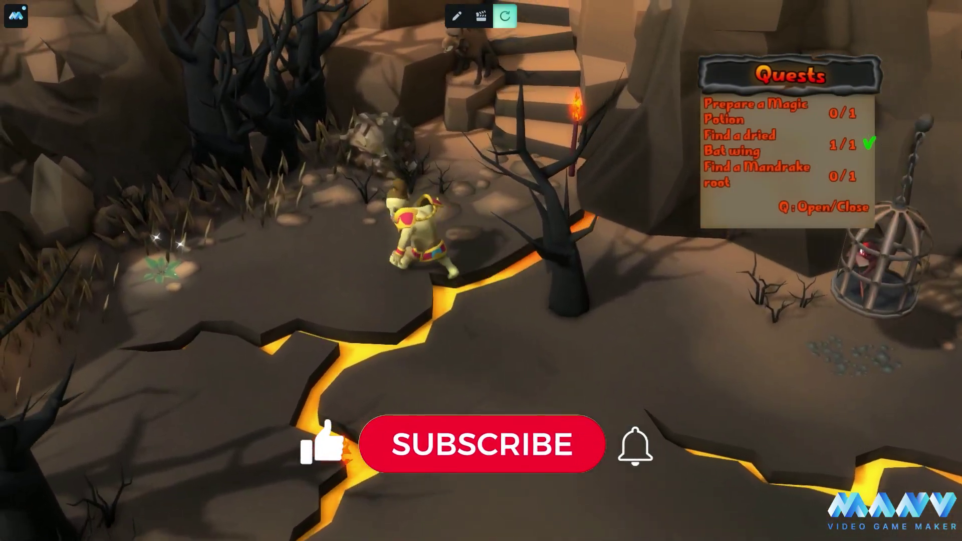
key("Left")
key("e")
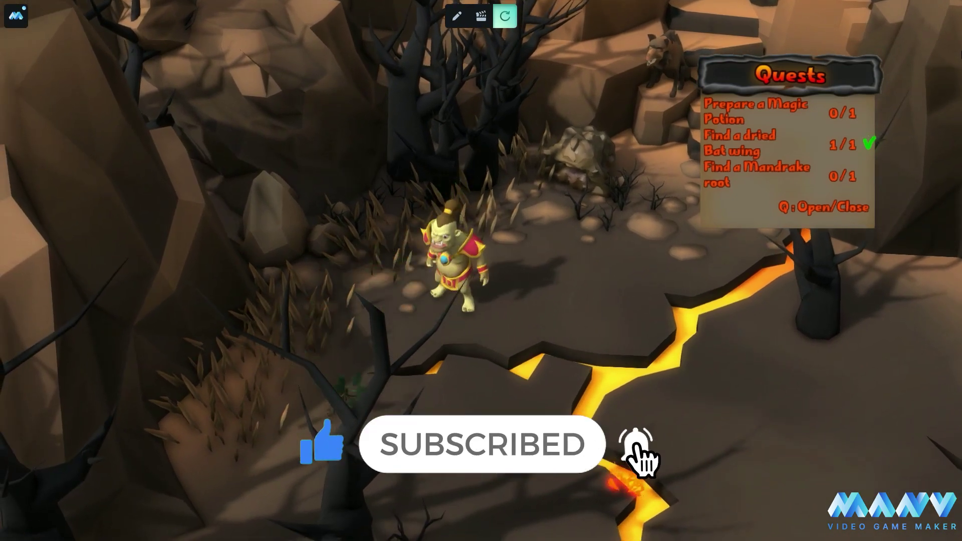
key("Down")
key("e")
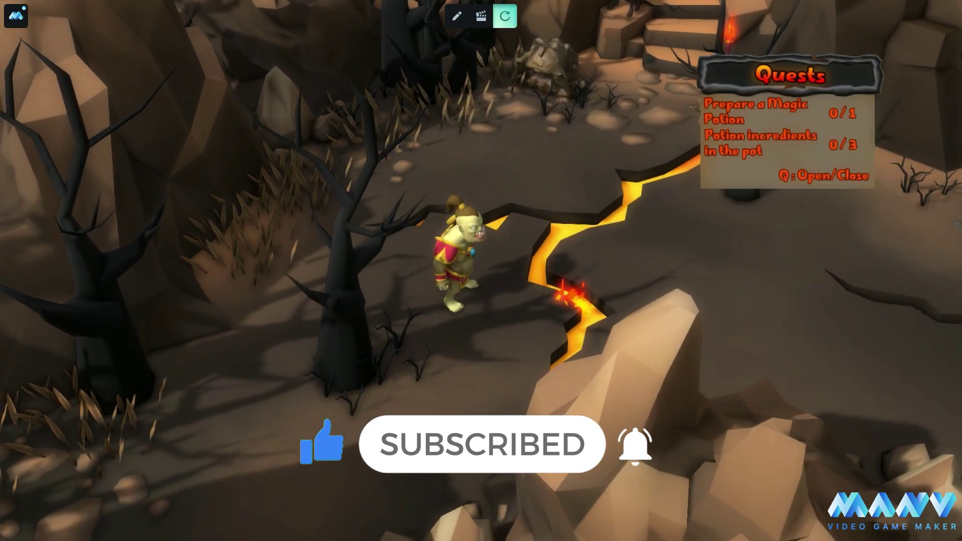
key("d")
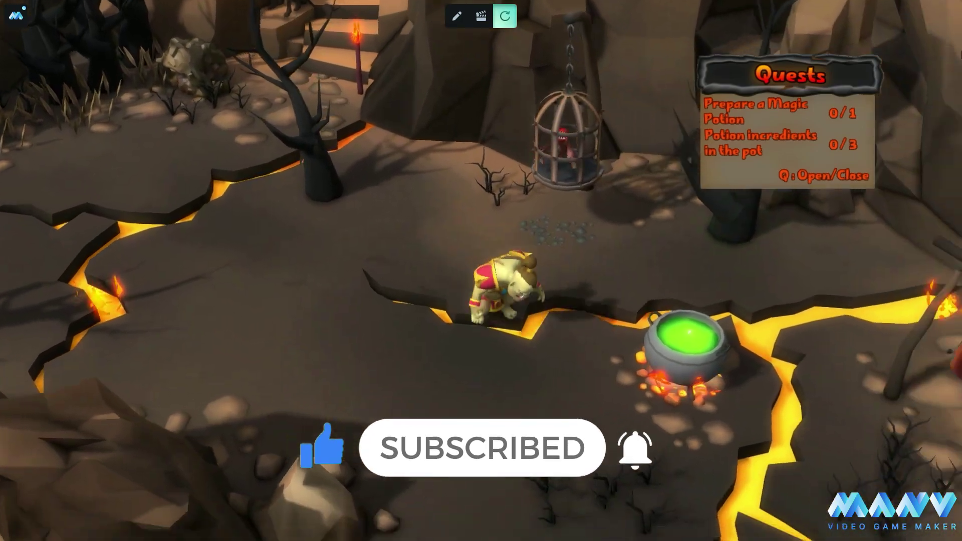
key("d")
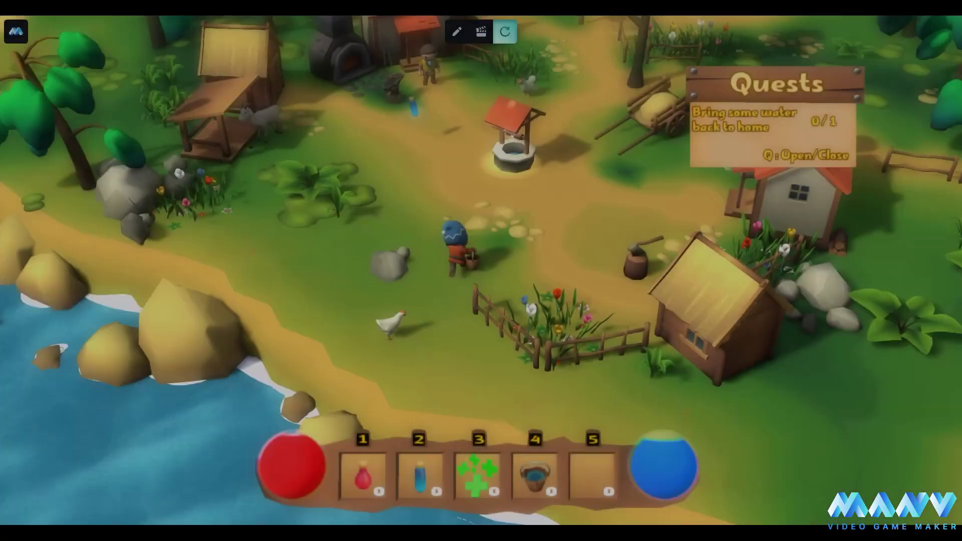
- Play-test the water quest by walking the player past the well and carrying the bucket toward the red-roofed house
key("w")
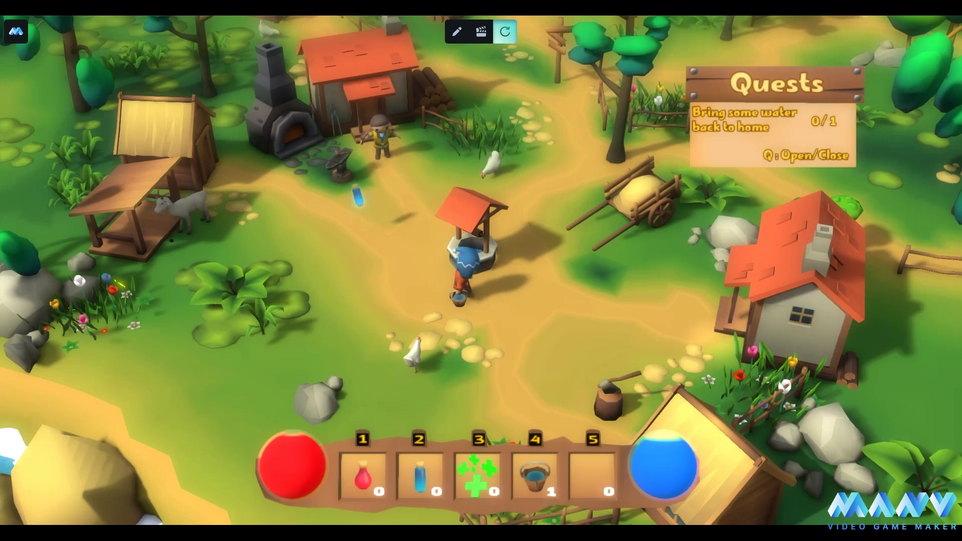
key("d")
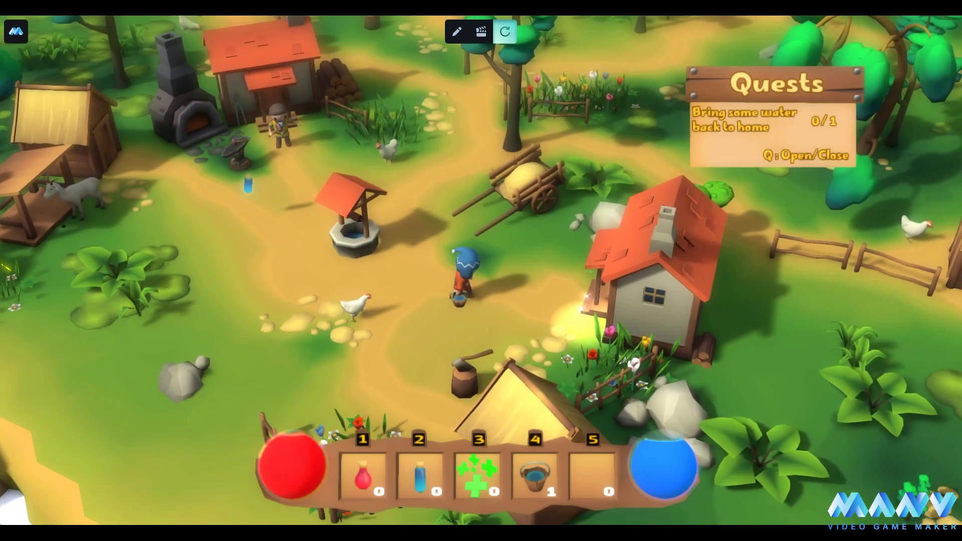
key("d")
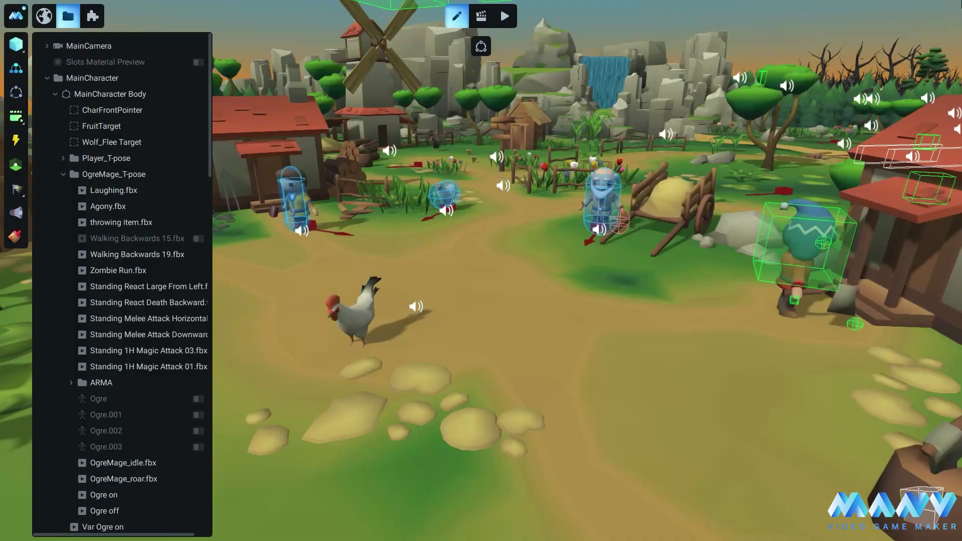
- Add a number variable named HP to MainCharacter Body and set its value to 100
left_click(97, 97)
left_click(946, 17)
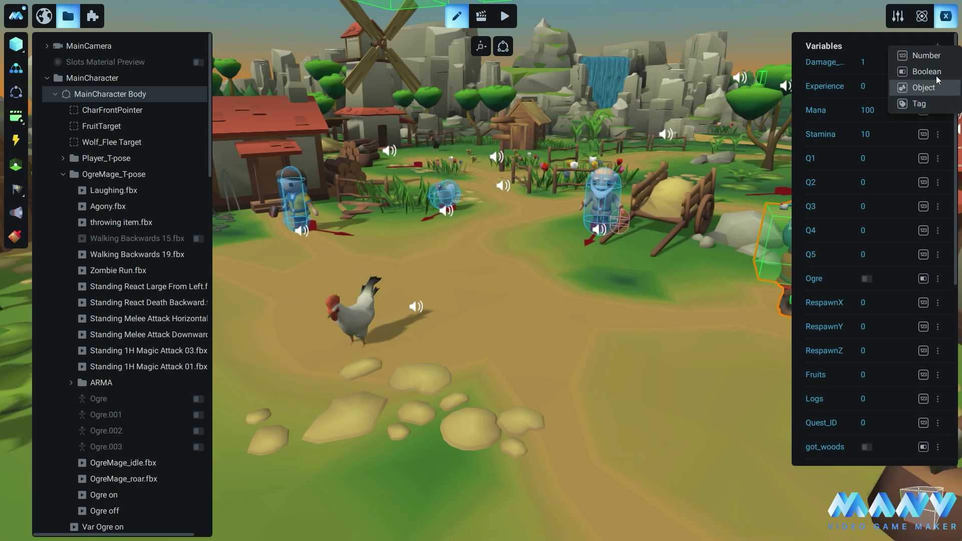
left_click(916, 59)
scroll(892, 211, "down", 3)
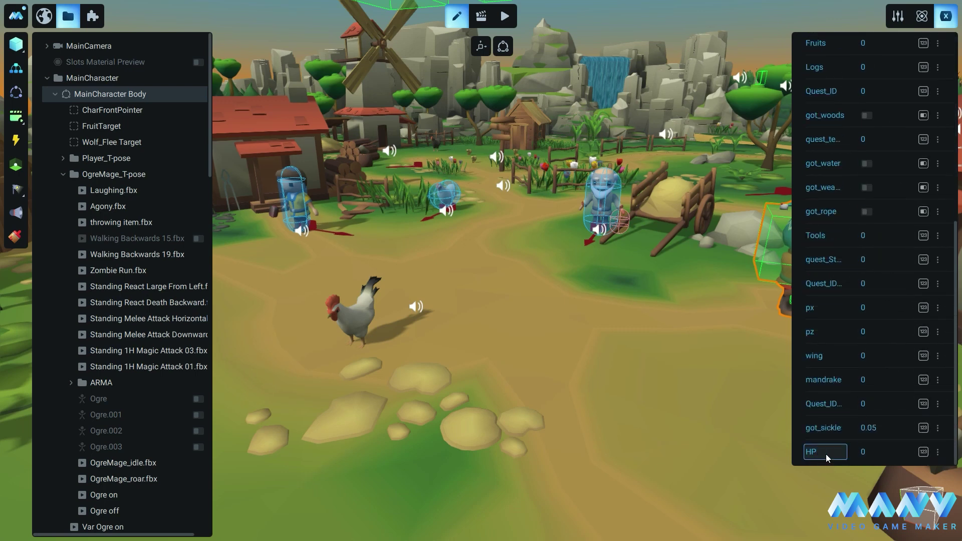
left_click(861, 452)
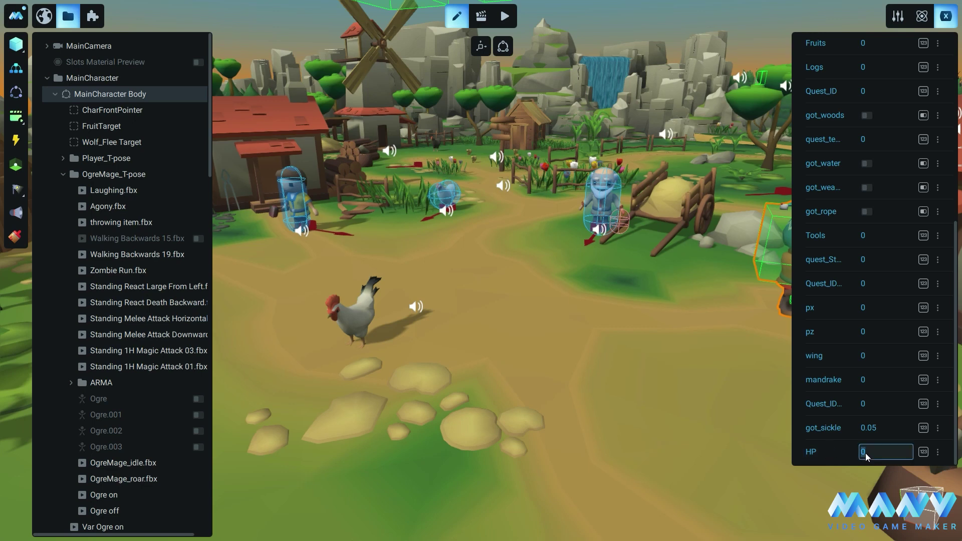
left_click(924, 452)
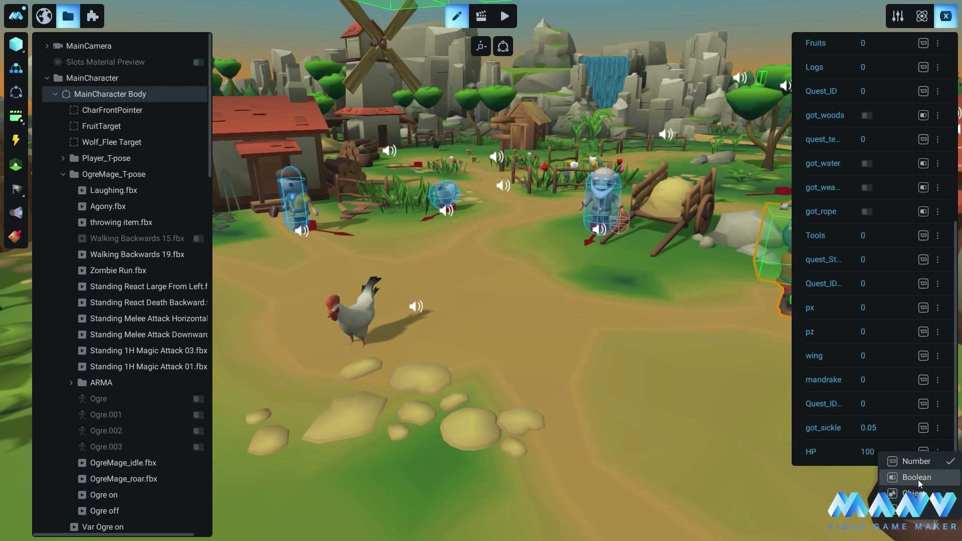
left_click(921, 463)
left_click(939, 455)
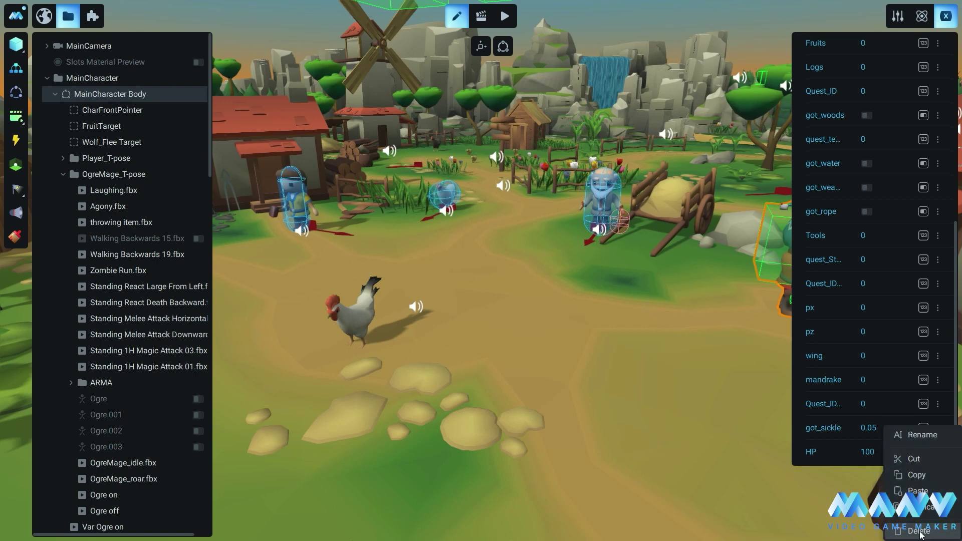
left_click(940, 454)
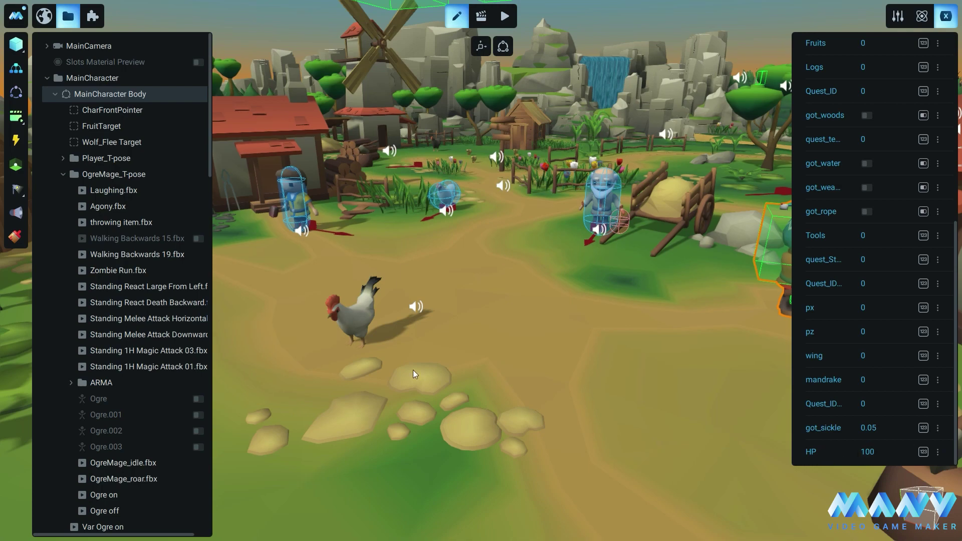
- Open the chicken's Chiken_Attack.fbx animation in the animation timeline and play it
left_click(359, 315)
scroll(123, 374, "down", 5)
left_click(152, 348)
left_click(482, 18)
right_click_drag(401, 331, 506, 281)
left_click(587, 429)
- Add MainCharacter Body to the chicken's attack timeline with a keyframe for its HP variable at about 0.6 s
left_click(13, 429)
mouse_move(91, 42)
left_click(223, 43)
left_click(155, 463)
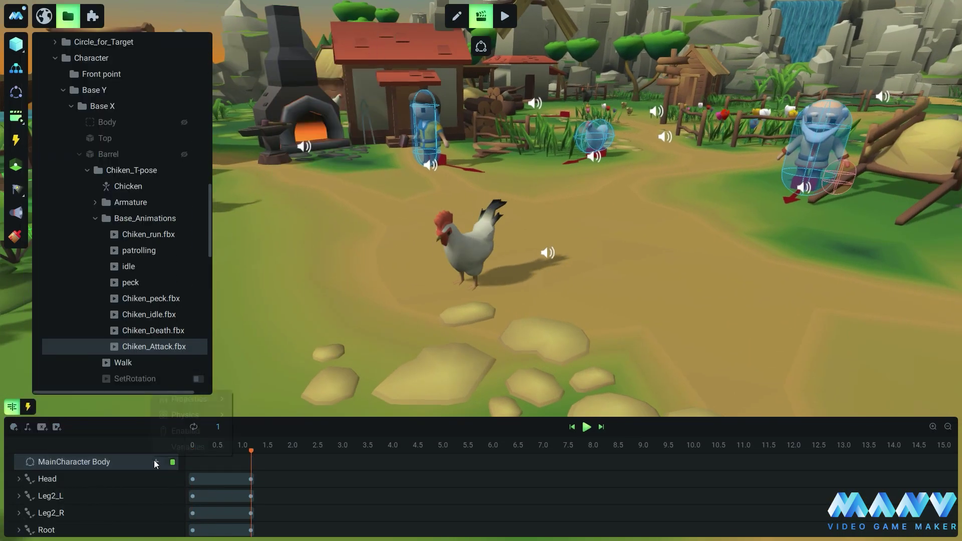
mouse_move(195, 449)
left_click(243, 533)
left_click_drag(221, 447, 227, 451)
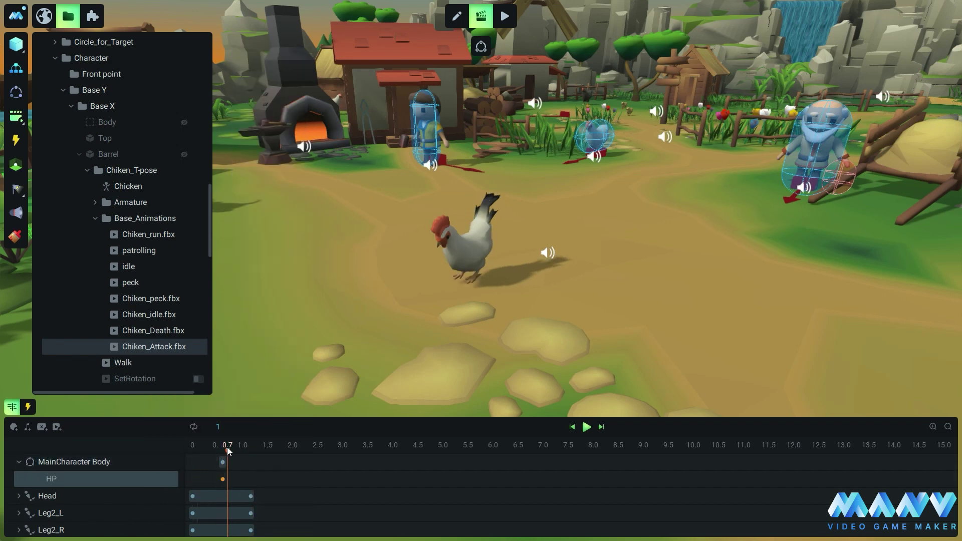
- Set the HP keyframe's value to ${MainCharacter Body}.HP-10 and play the attack animation
double_click(223, 480)
type("${")
mouse_move(471, 42)
left_click(597, 44)
type(".")
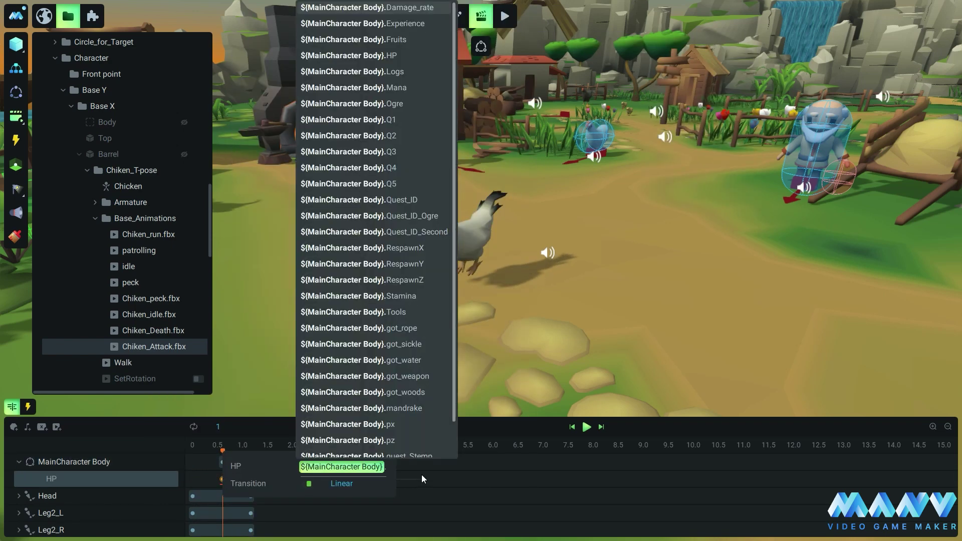
left_click(381, 58)
type("-10")
left_click(459, 470)
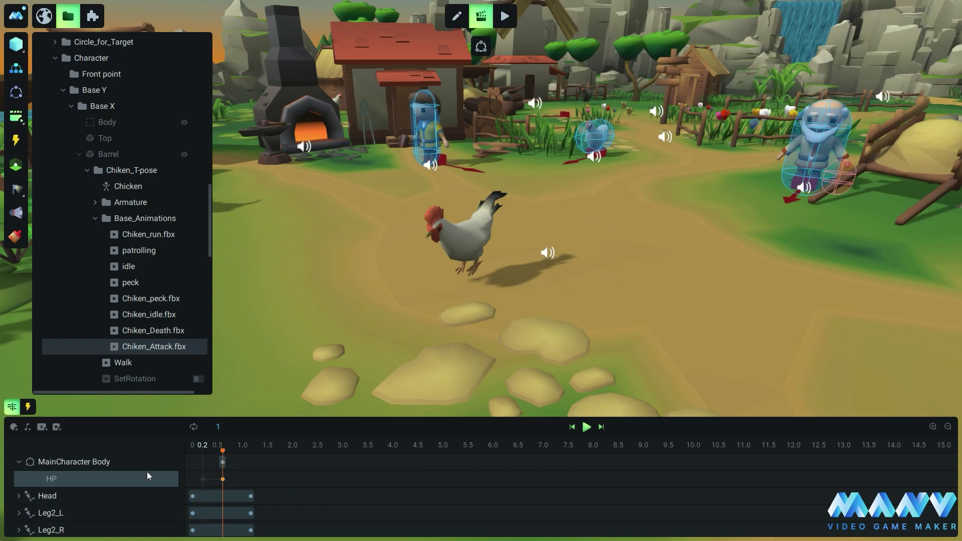
left_click(587, 427)
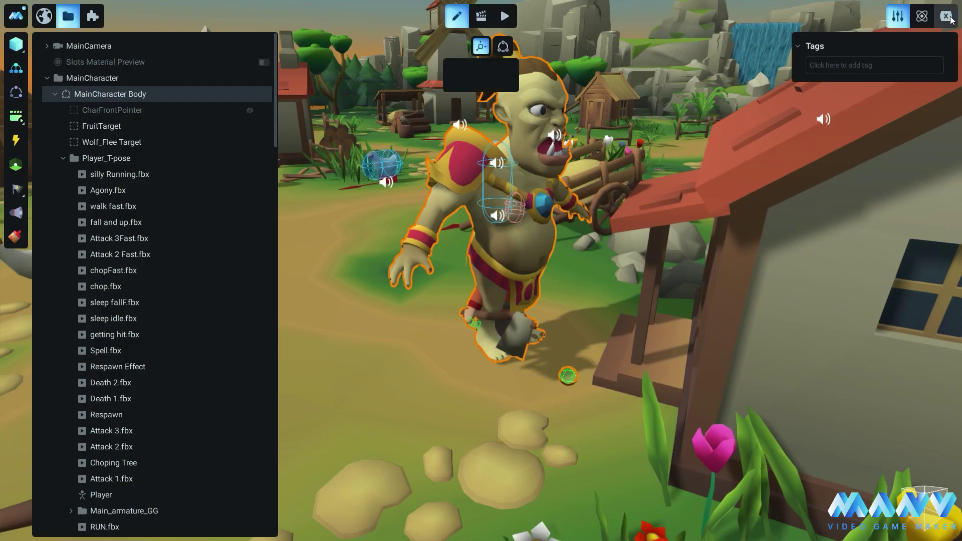
- Add a Boolean variable named Ogre_Form to MainCharacter Body
left_click(946, 16)
left_click(939, 50)
left_click(912, 73)
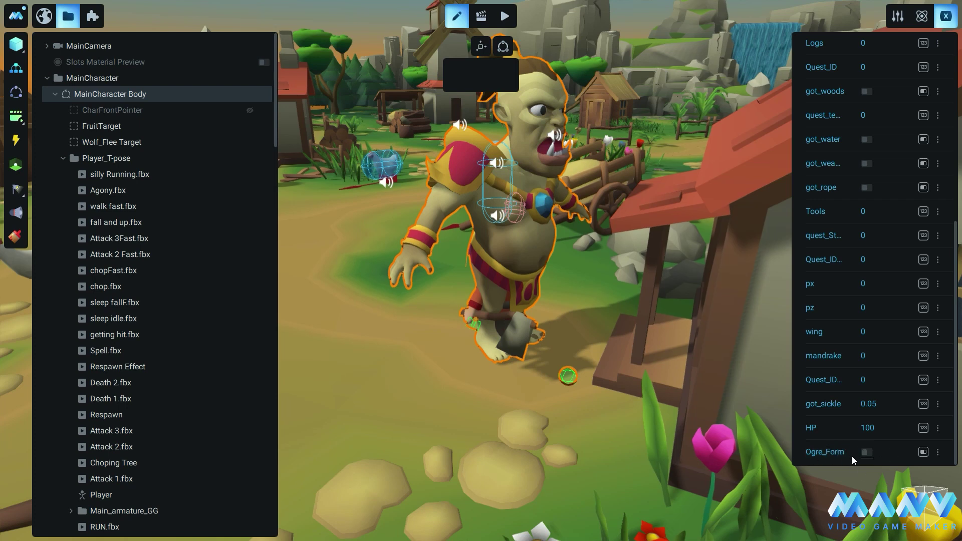
- Create a new animation inside the OgreMage_T-pose group and rename it Ogre On
scroll(153, 255, "down", 10)
right_click(117, 194)
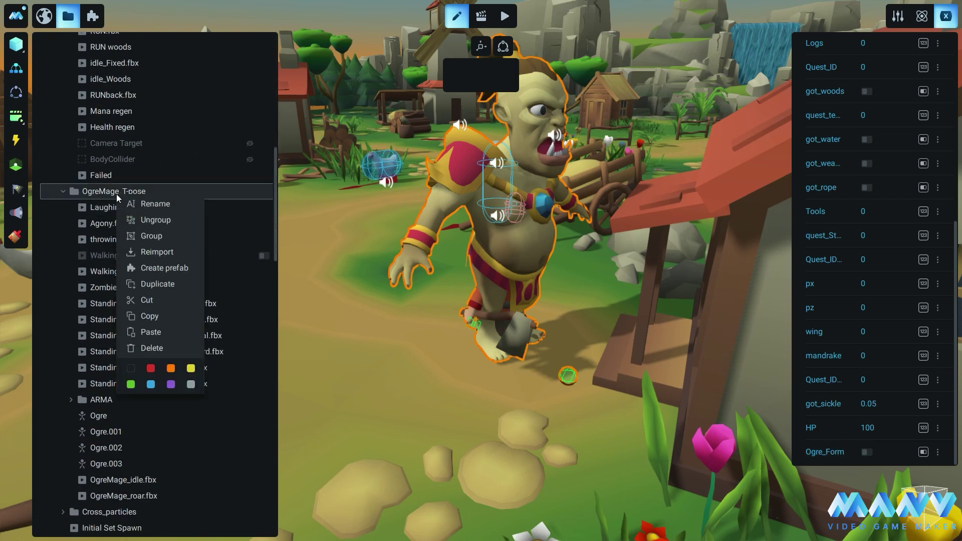
left_click(108, 191)
right_click(107, 192)
left_click(165, 251)
right_click(111, 210)
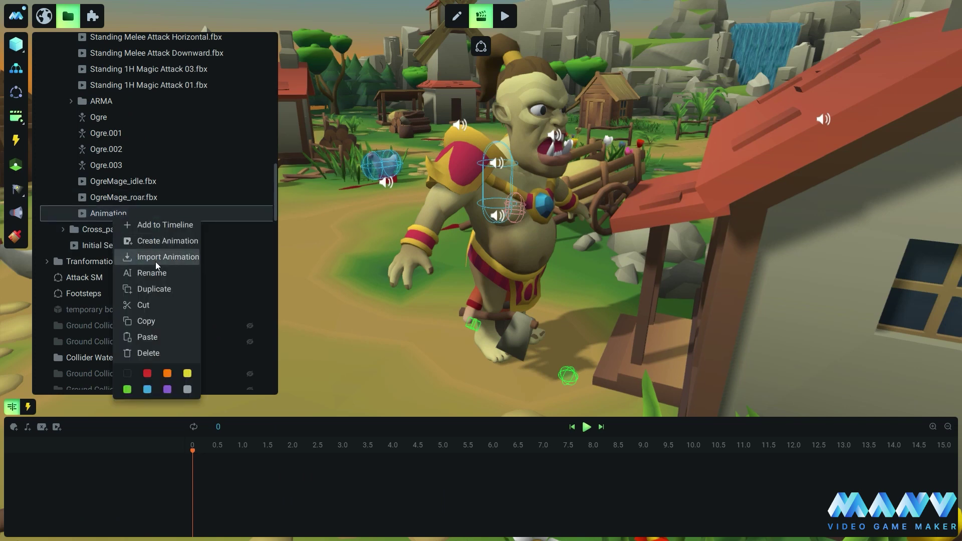
left_click(154, 272)
type("Ogre On")
key("Return")
- Add the meshes Ogre, Ogre.001, Ogre.002, Ogre.003 and Player to the Ogre On timeline
left_click(98, 118)
left_click(101, 134)
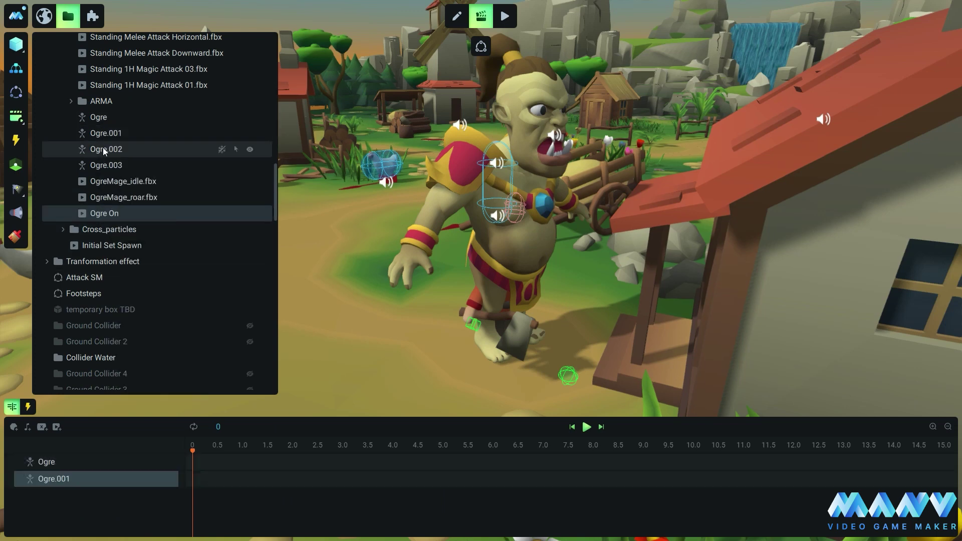
left_click(103, 149)
left_click(115, 165)
scroll(150, 137, "up", 10)
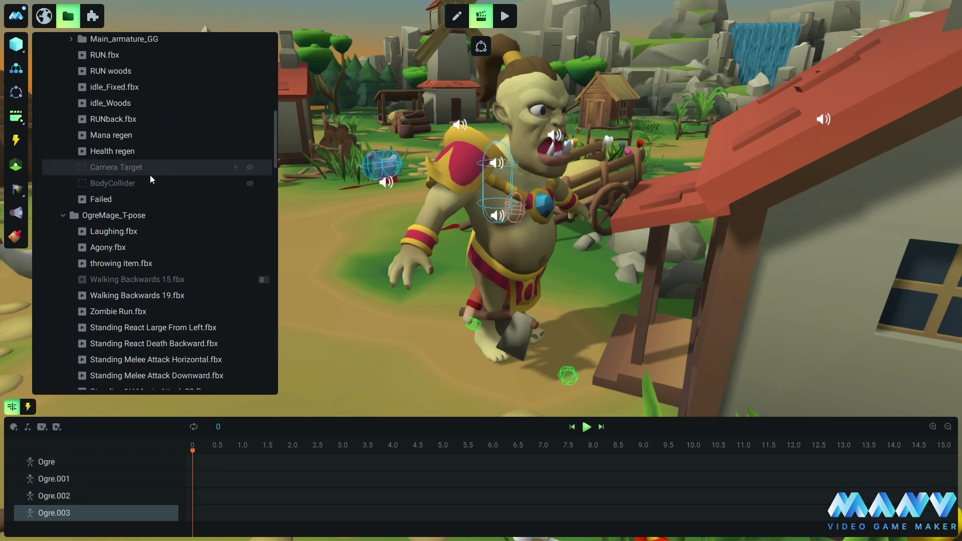
left_click(103, 152)
- Add Enabled keyframes at 0 s for the Ogre and Ogre.001 meshes
scroll(154, 223, "down", 8)
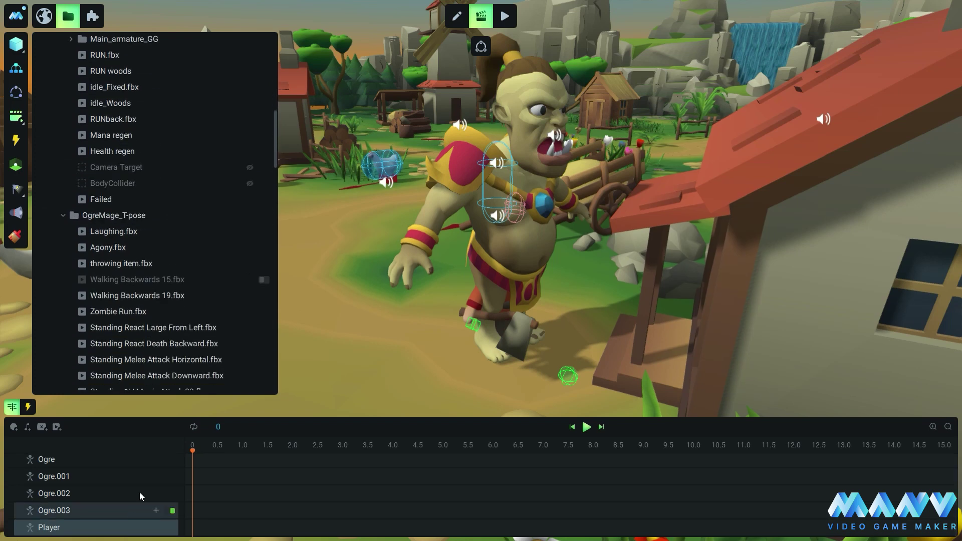
left_click(156, 462)
right_click(156, 462)
left_click(191, 447)
left_click(156, 496)
left_click(188, 481)
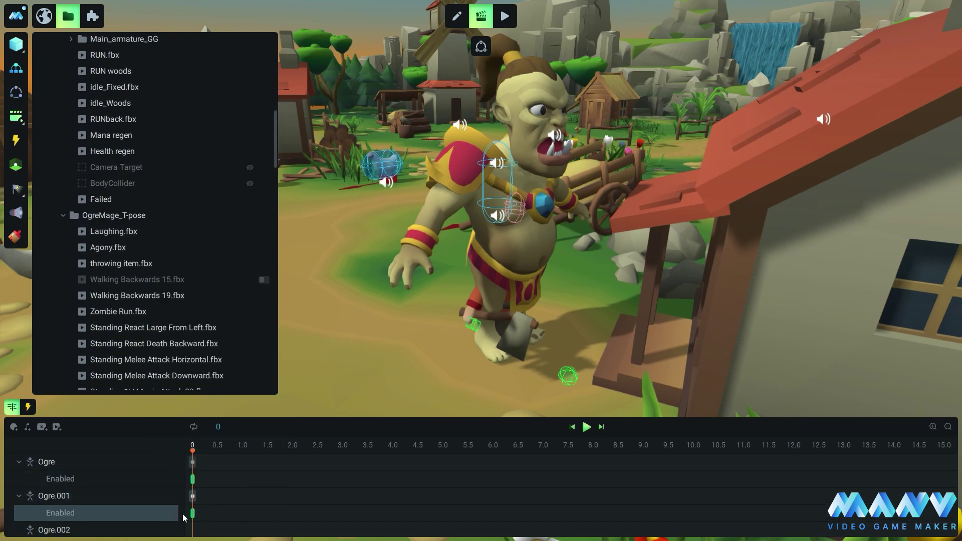
- Add Enabled keyframes at 0 s for Ogre.002, Ogre.003 and Player, with the Player keyframe switched off
scroll(168, 510, "down", 2)
left_click(157, 494)
left_click(187, 479)
scroll(160, 508, "down", 1)
right_click(156, 511)
left_click(191, 495)
right_click(156, 526)
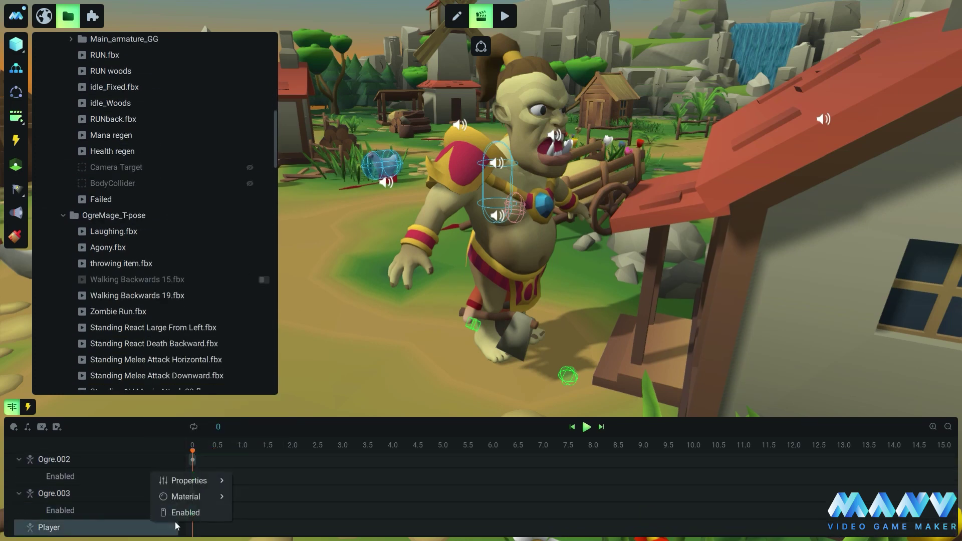
left_click(193, 511)
- Add AxeC from the player's hand_R bone to the timeline and set its Enabled keyframe at 0 s to off
scroll(123, 192, "up", 10)
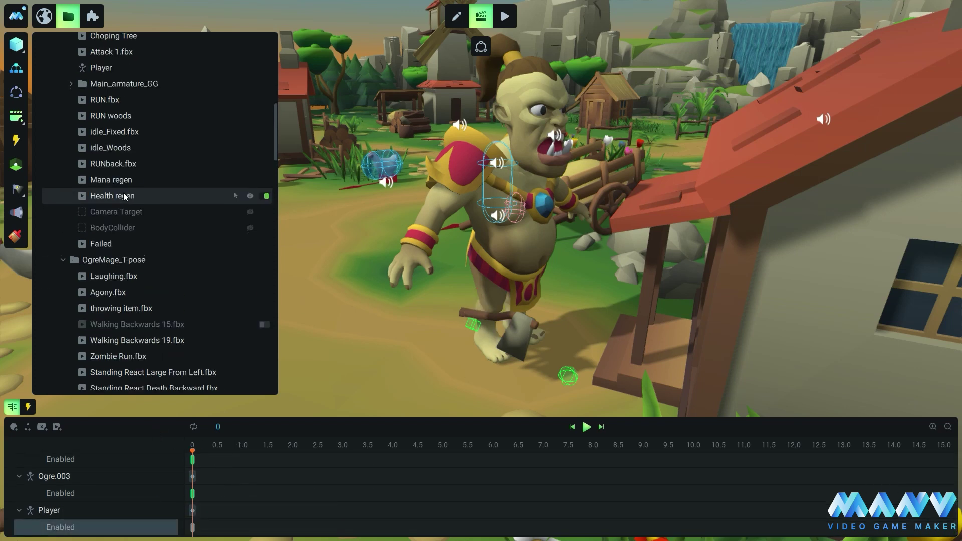
scroll(123, 193, "down", 6)
double_click(110, 192)
scroll(197, 241, "down", 5)
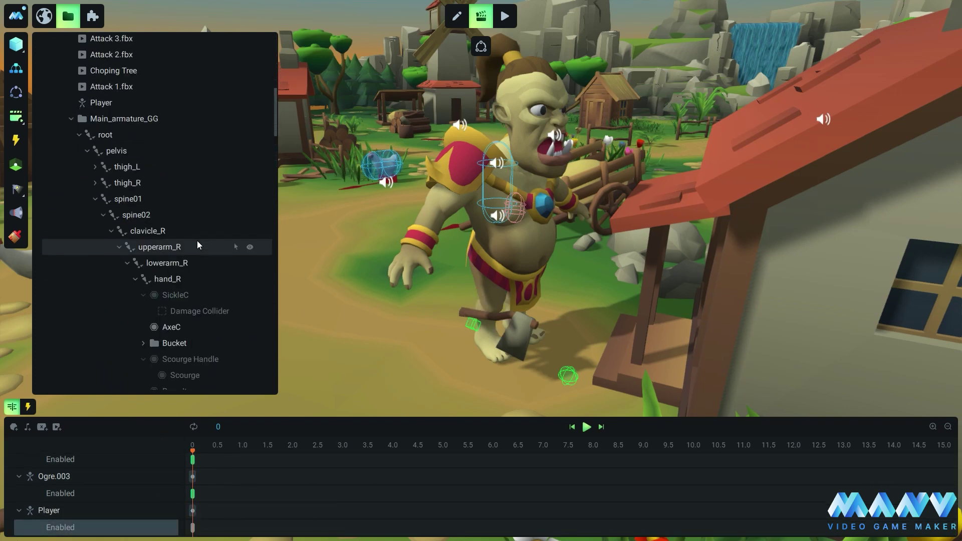
right_click(193, 194)
left_click(223, 202)
scroll(240, 506, "down", 1)
left_click(193, 528)
left_click(277, 519)
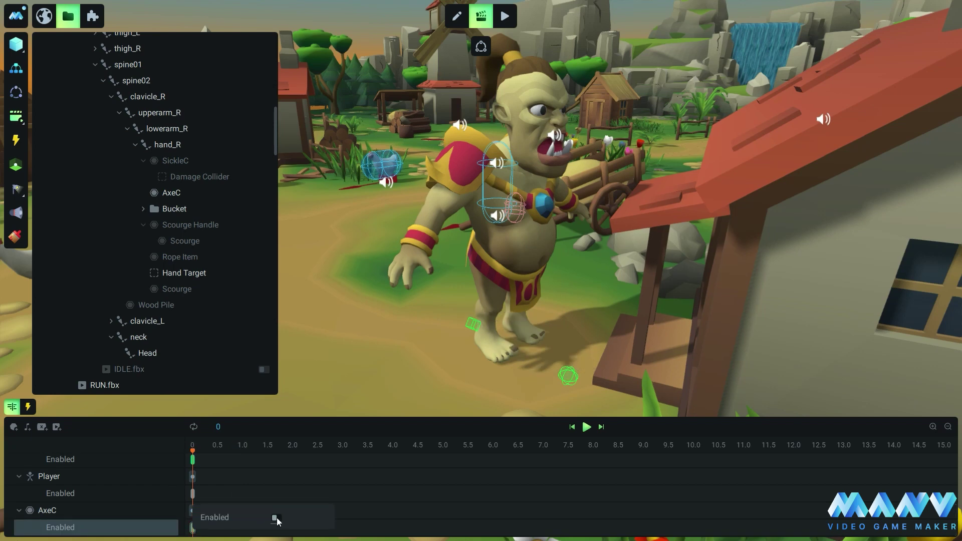
- Add a Comparison trigger of type Result is True Started with the Equal operator to the Ogre On animation
left_click(28, 408)
left_click(38, 446)
mouse_move(80, 528)
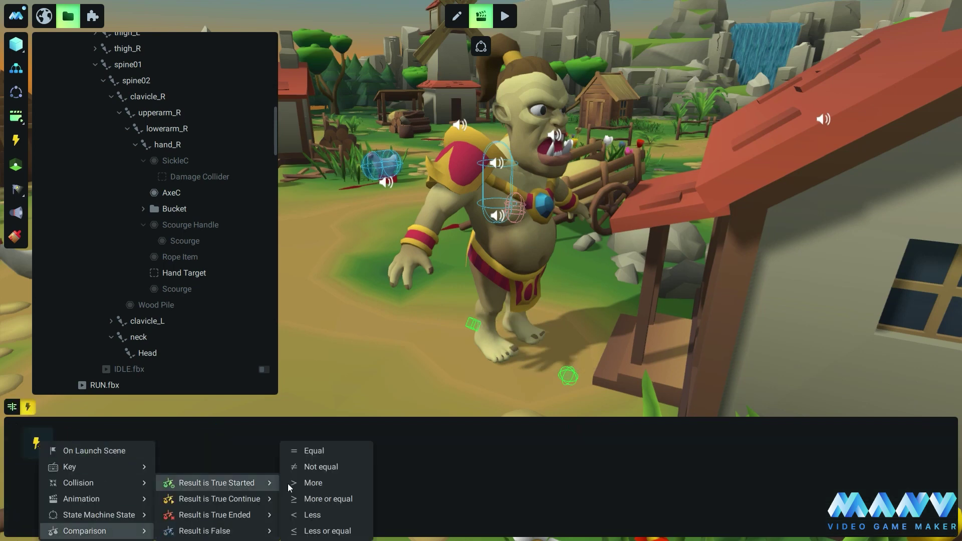
left_click(211, 452)
- Set the Ogre On comparison to check whether ${MainCharacter Body}.Ogre_Form equals true
type("${")
mouse_move(225, 41)
left_click(325, 44)
type(".")
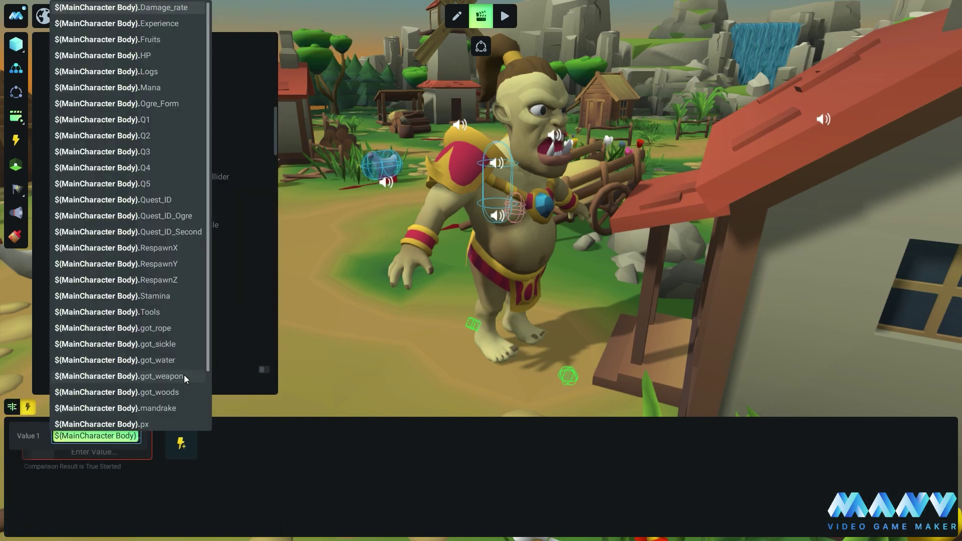
scroll(185, 375, "down", 2)
scroll(164, 101, "up", 2)
left_click(164, 101)
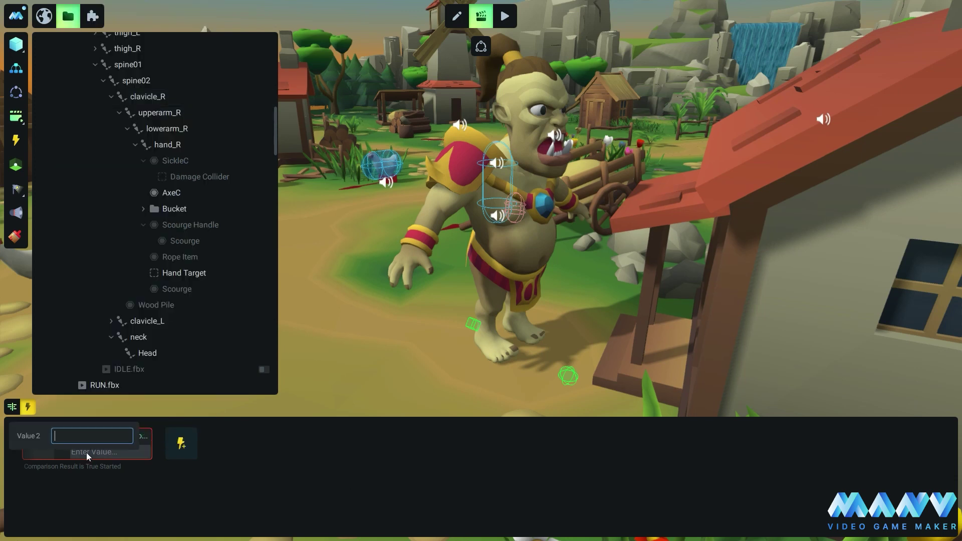
type("true")
key("Return")
- Insert the Smoke transformation animation from the Tranformation effect group at 0 s in Ogre On and play the timeline
left_click(12, 407)
left_click(57, 428)
right_click(193, 530)
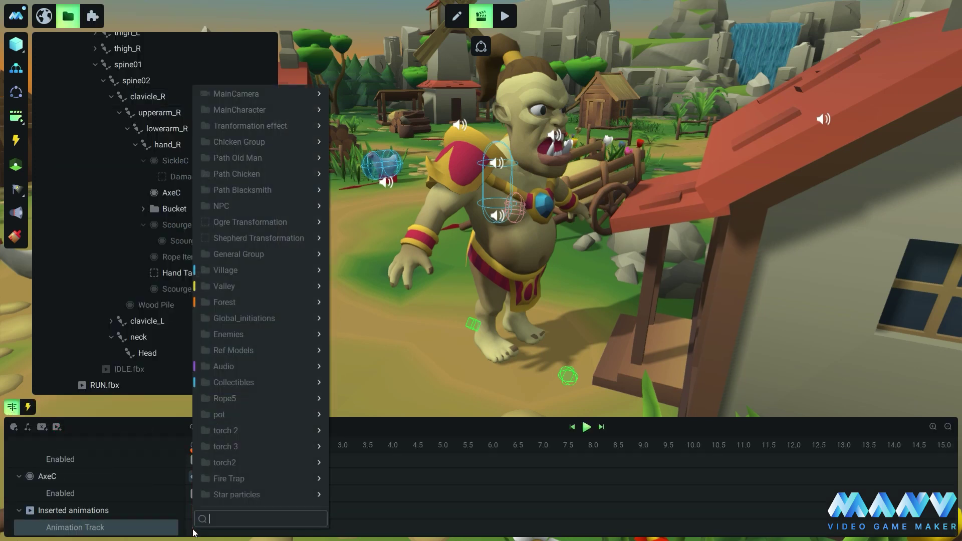
mouse_move(260, 126)
left_click(384, 125)
left_click(587, 426)
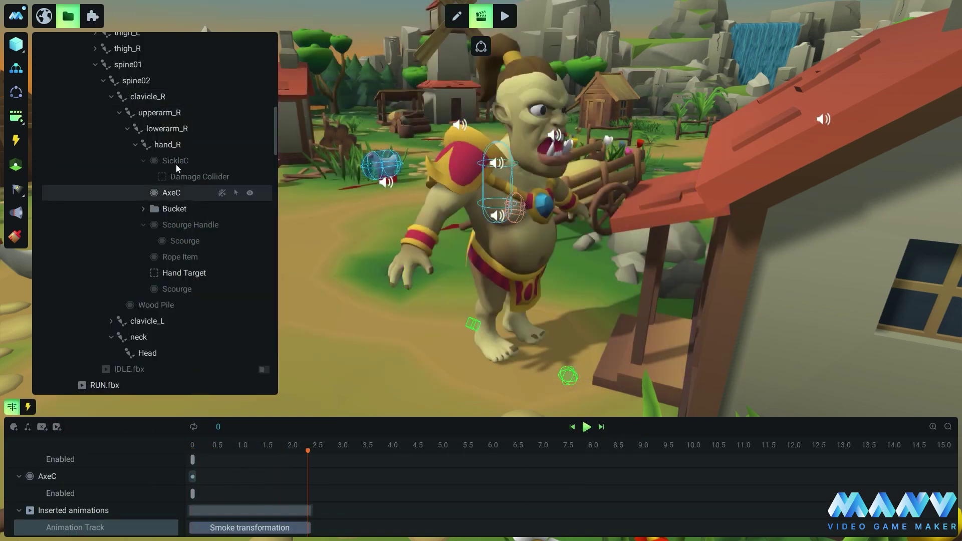
- Duplicate the Ogre On animation, rename the copy Ogre Off and select it
scroll(176, 164, "up", 3)
left_click(71, 115)
scroll(113, 138, "down", 7)
left_click(83, 266)
key("ctrl+d")
double_click(173, 282)
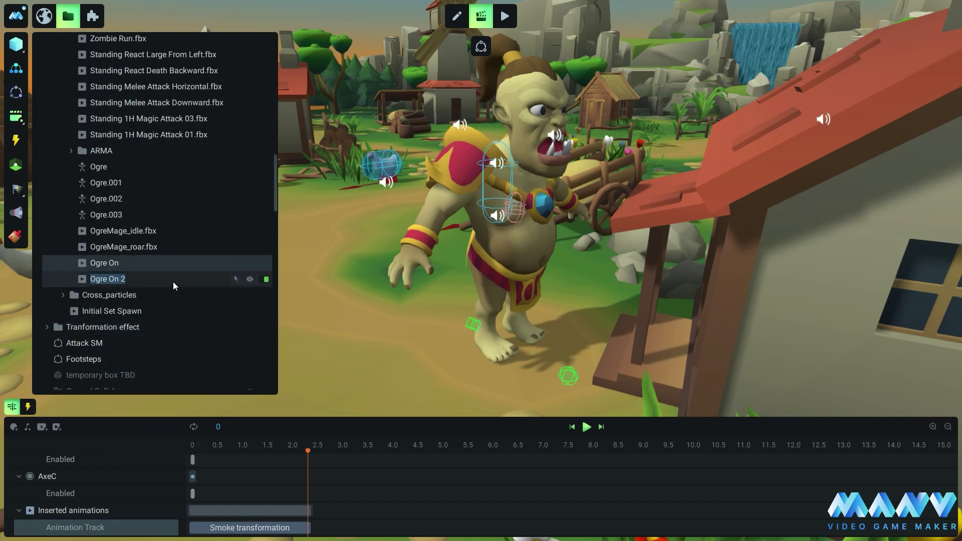
type("Ogre Off")
key("Return")
left_click(172, 282)
- Set the second value of the Ogre Off comparison trigger to false
left_click(28, 407)
left_click(83, 453)
type("false")
key("Return")
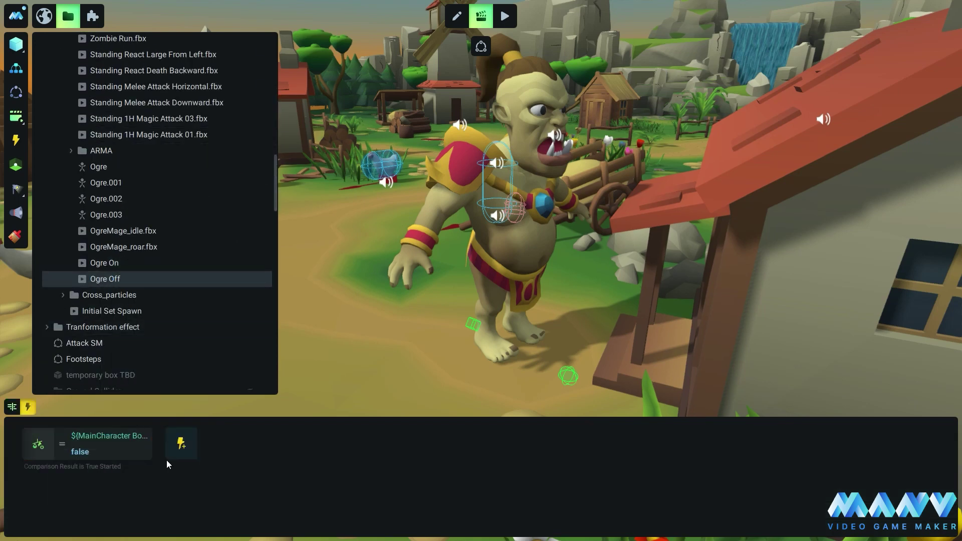
- Switch off the Enabled keyframes at 0 s for the Ogre and Ogre.001 meshes in Ogre Off
left_click(12, 407)
left_click(278, 470)
left_click(19, 496)
left_click(193, 513)
left_click(278, 503)
scroll(80, 489, "down", 2)
- Switch off the Enabled keyframes at 0 s for the Ogre.002 and Ogre.003 meshes in Ogre Off
left_click(19, 466)
left_click(192, 482)
left_click(278, 472)
left_click(19, 499)
left_click(193, 517)
left_click(277, 506)
scroll(90, 482, "down", 1)
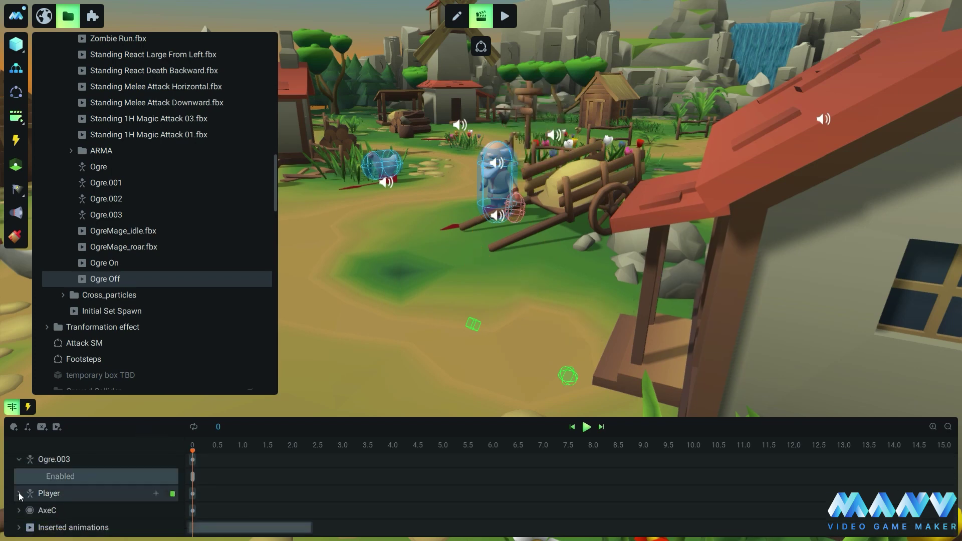
- Switch on the Enabled keyframes at 0 s for Player and AxeC in Ogre Off
left_click(19, 494)
left_click(193, 512)
left_click(276, 501)
left_click(19, 528)
left_click(193, 529)
left_click(278, 519)
scroll(136, 488, "down", 1)
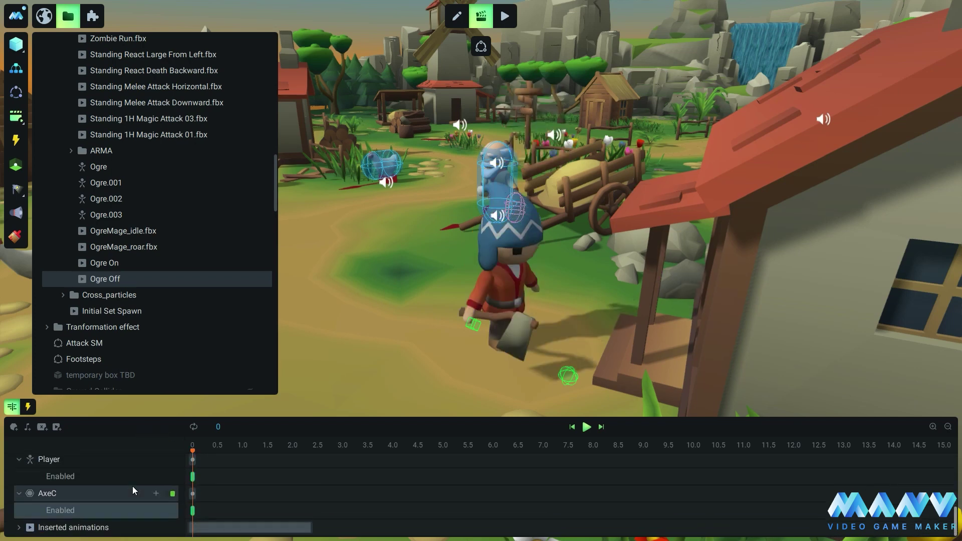
- Open the triggers of Zombie Run.fbx and group its three walkForward State Continue conditions
scroll(125, 239, "up", 4)
left_click(105, 233)
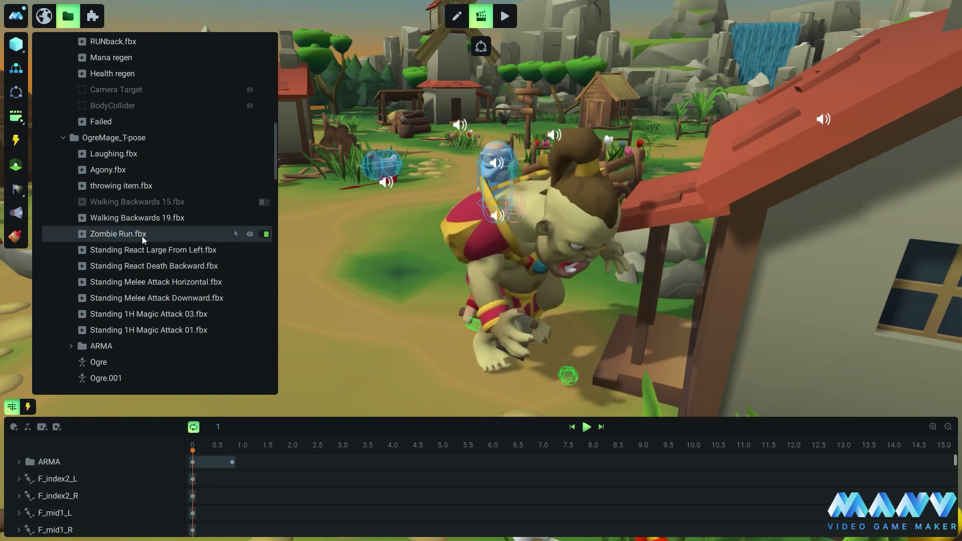
left_click(28, 407)
left_click_drag(25, 457, 309, 459)
right_click(430, 474)
left_click(474, 466)
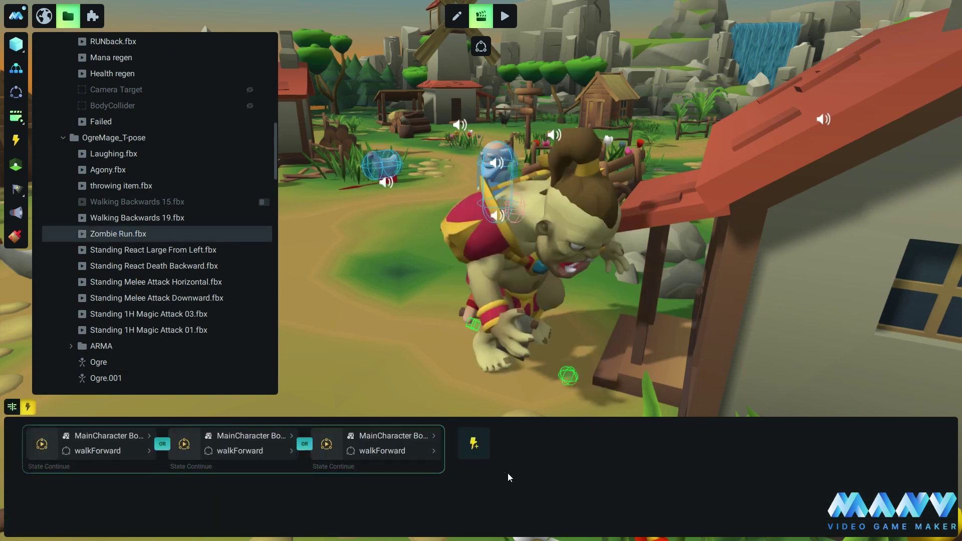
- Add a Comparison trigger of type Result is True Continue with the Equal operator after the grouped conditions
left_click(473, 443)
mouse_move(521, 531)
mouse_move(662, 497)
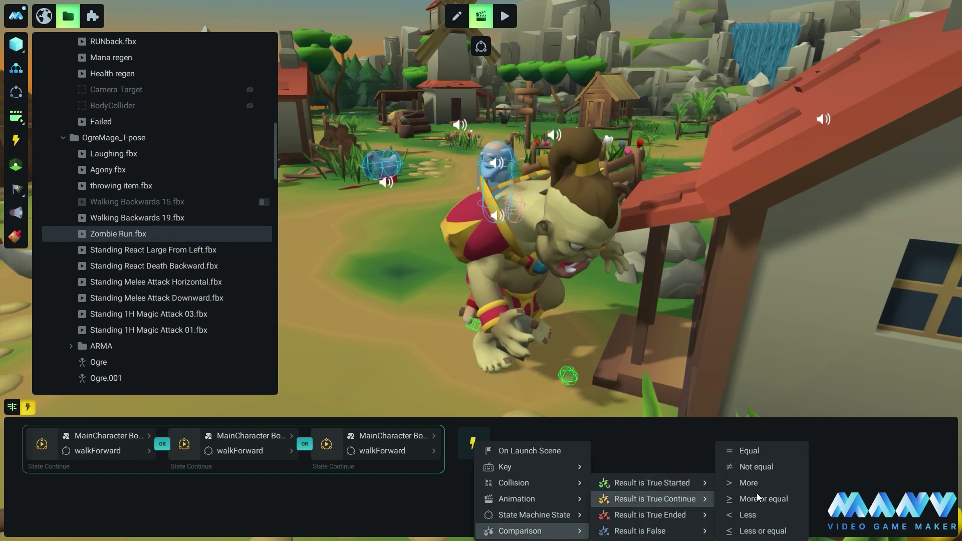
left_click(752, 453)
- Set the Zombie Run.fbx comparison to check whether ${MainCharacter Body}.Ogre_Form equals true
type("${")
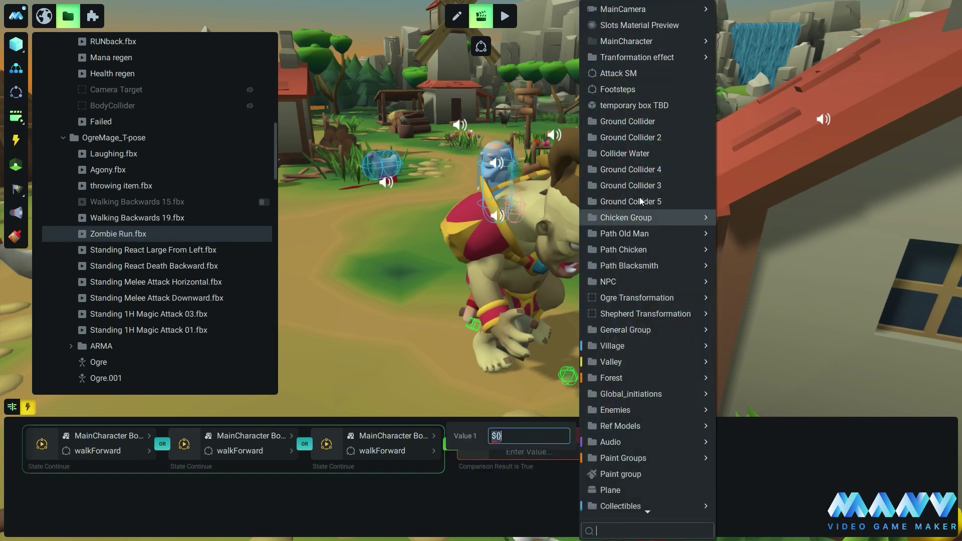
mouse_move(647, 42)
left_click(790, 44)
left_click(564, 161)
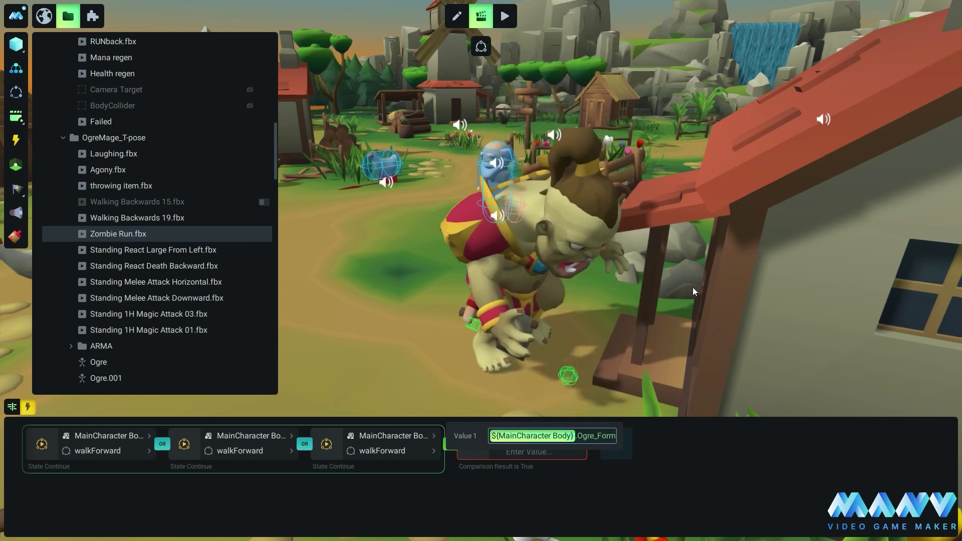
left_click(533, 453)
type("true")
key("Return")
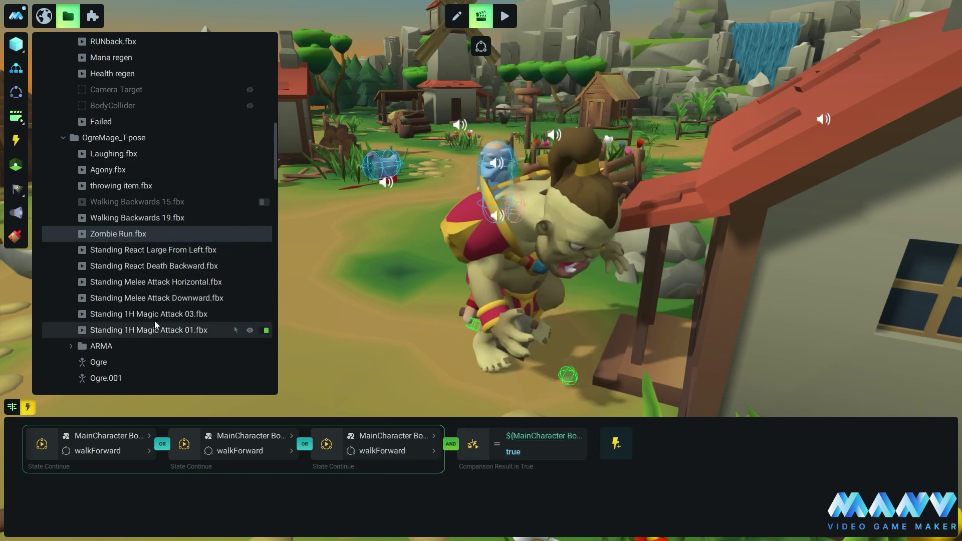
- Create a new animation named Variable On below Ogre Off in the OgreMage_T-pose group
scroll(154, 321, "down", 5)
scroll(97, 217, "up", 5)
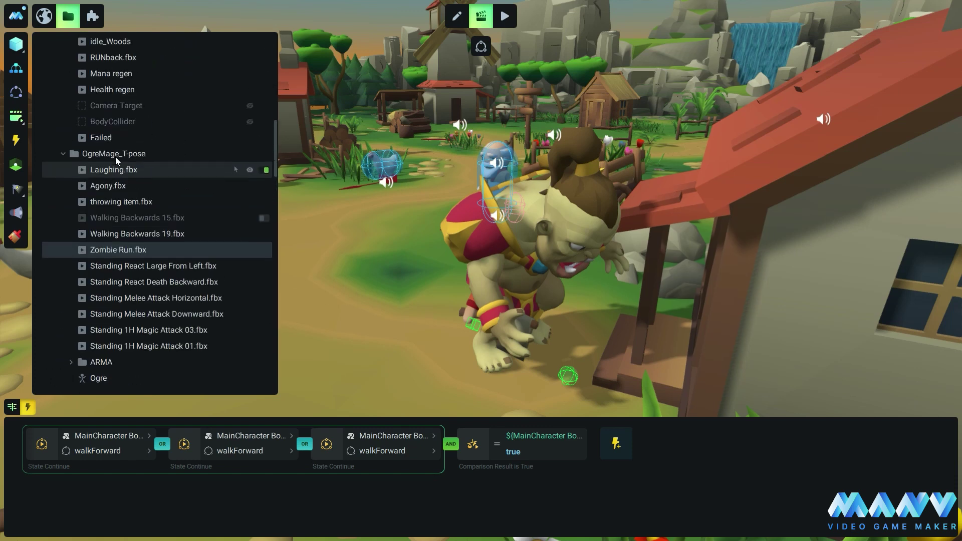
scroll(130, 171, "down", 6)
left_click(125, 213)
right_click(113, 213)
left_click(134, 272)
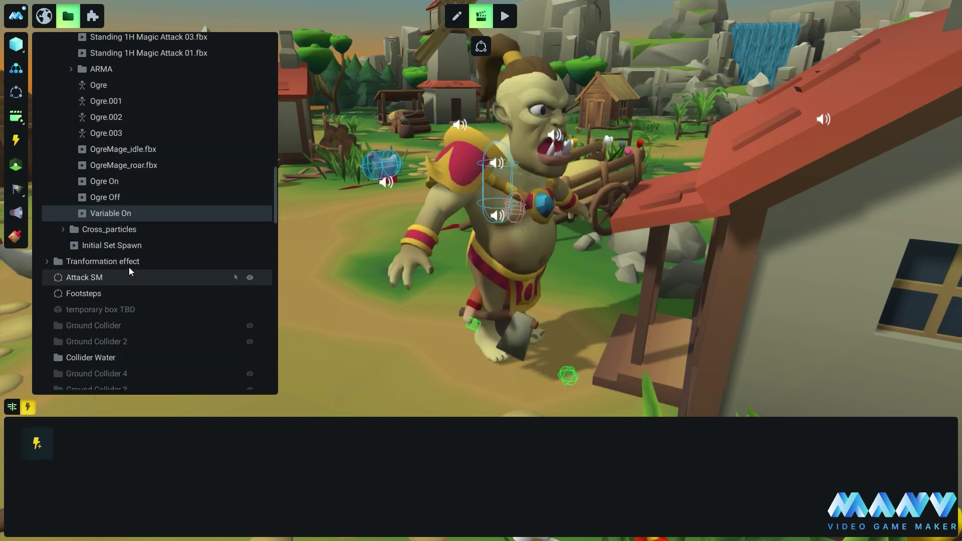
- Add a Key trigger to the Variable On animation
left_click(36, 444)
mouse_move(102, 467)
left_click(200, 467)
- Add MainCharacter Body to the Variable On timeline with its Ogre_Form variable keyframe at 0 s switched on
left_click(12, 407)
left_click(14, 428)
mouse_move(101, 41)
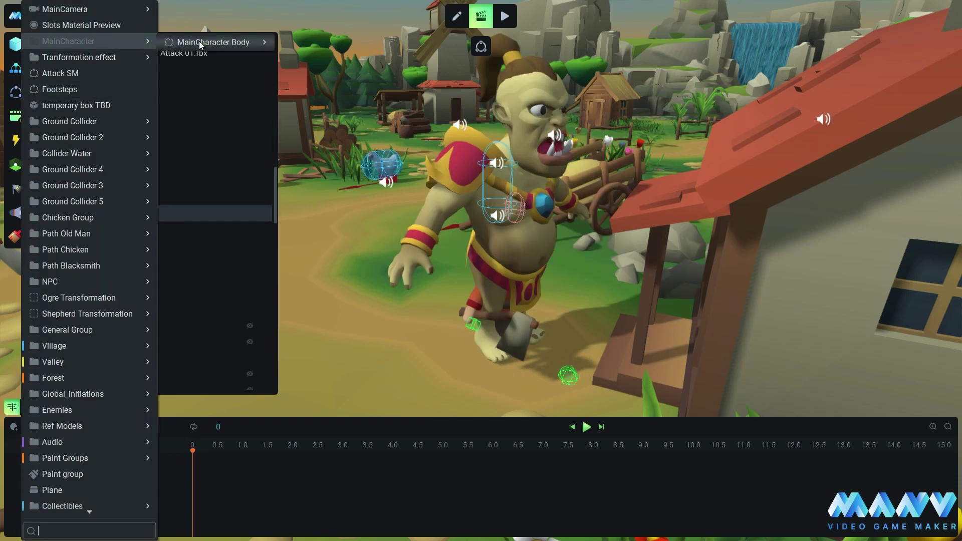
left_click(200, 45)
left_click(172, 462)
mouse_move(186, 449)
left_click(253, 478)
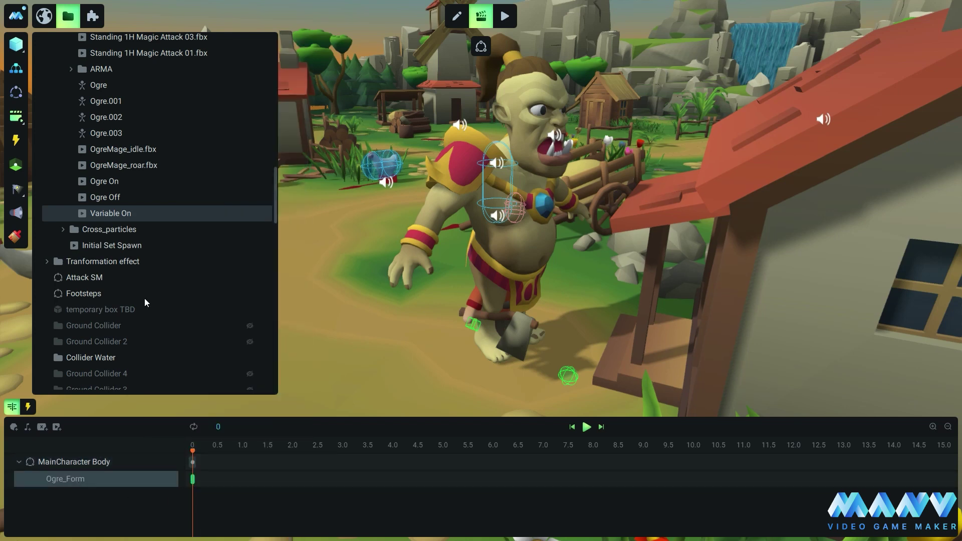
- Duplicate the Variable On animation and rename the copy Variable Off
right_click(109, 214)
left_click(158, 288)
right_click(140, 228)
left_click(153, 287)
key("Right")
key("BackSpace")
key("BackSpace")
key("BackSpace")
type("ff")
key("Return")
- Open the Ogre_Form keyframe at 0 s in Variable Off, and open that animation's triggers
left_click(134, 231)
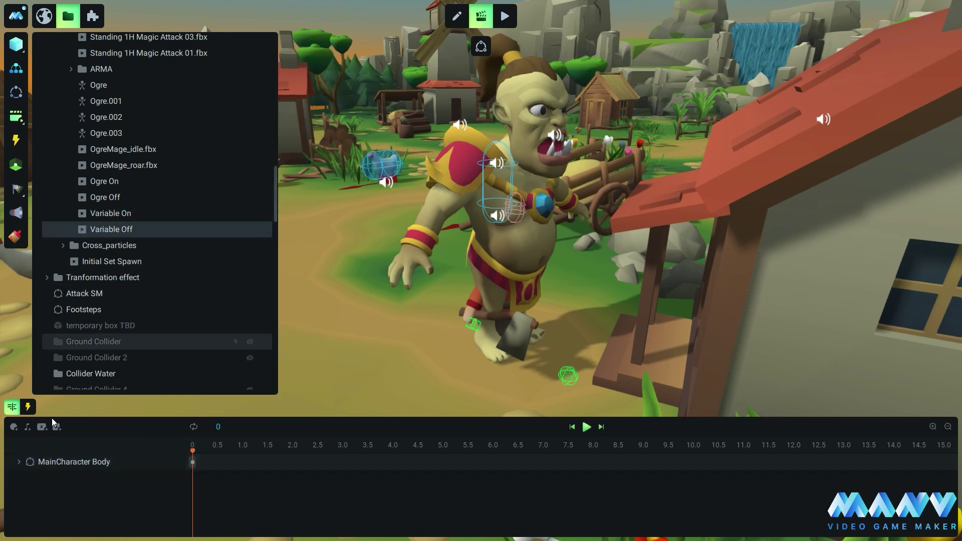
left_click(19, 462)
left_click(192, 480)
left_click(28, 408)
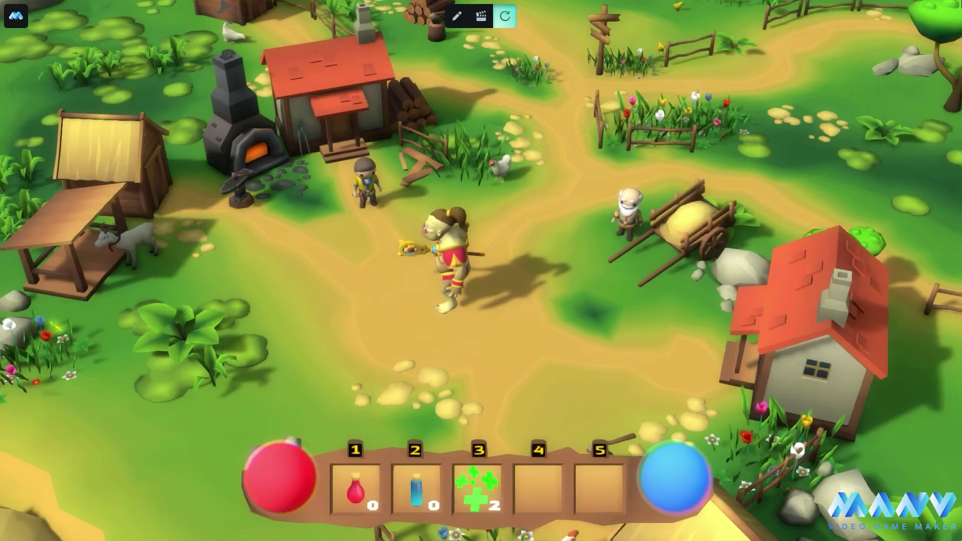
- Play-test the game by walking the ogre around the village and checking the transformation
key("s")
key("a")
key("d")
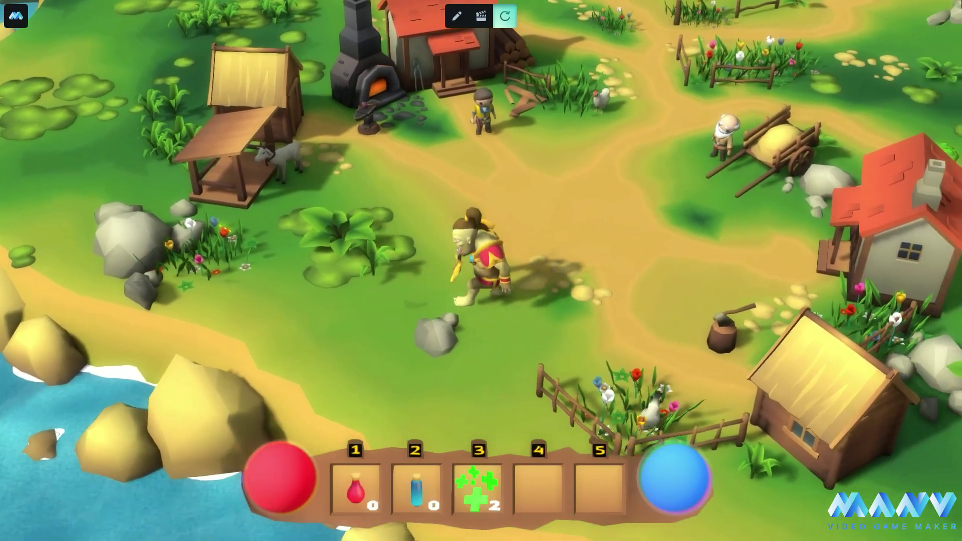
key("w")
key("d")
key("s")
key("a")
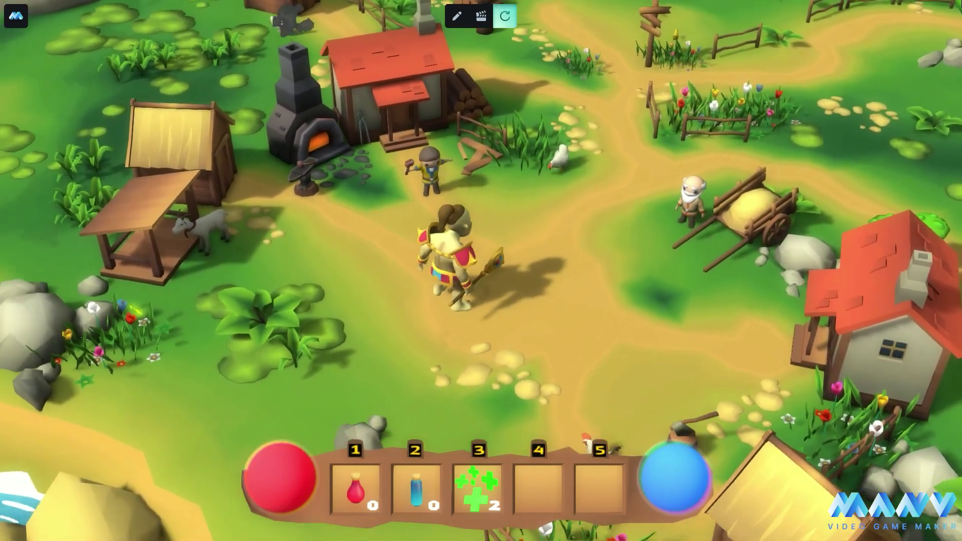
key("d")
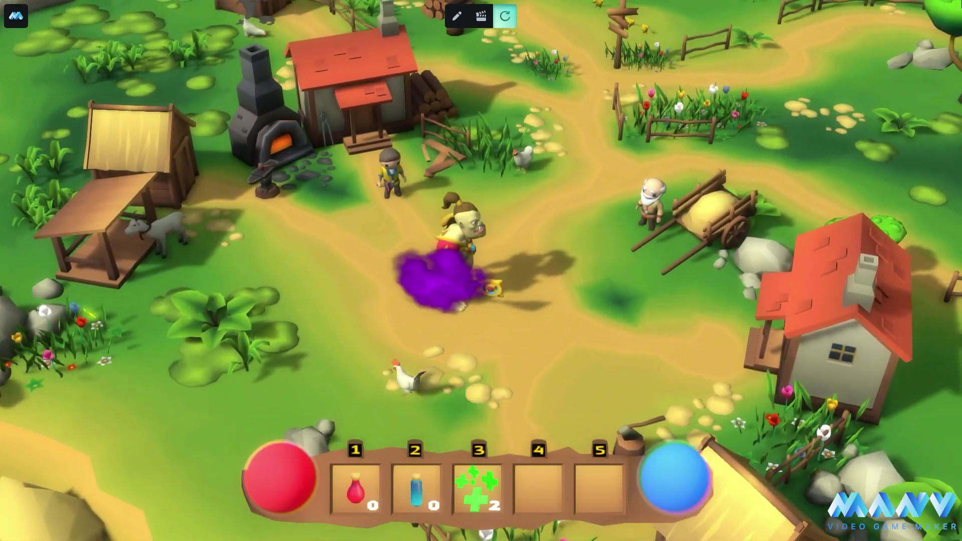
key("d")
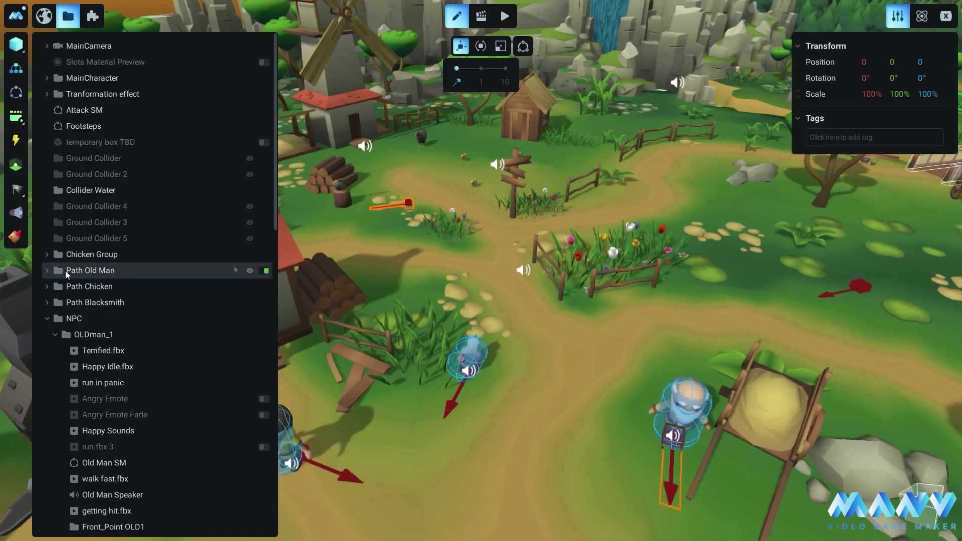
- Inspect the Old_2 path arrow and the Selected Point Old 1 object in the Path Old Man group
left_click(767, 469)
left_click(407, 203)
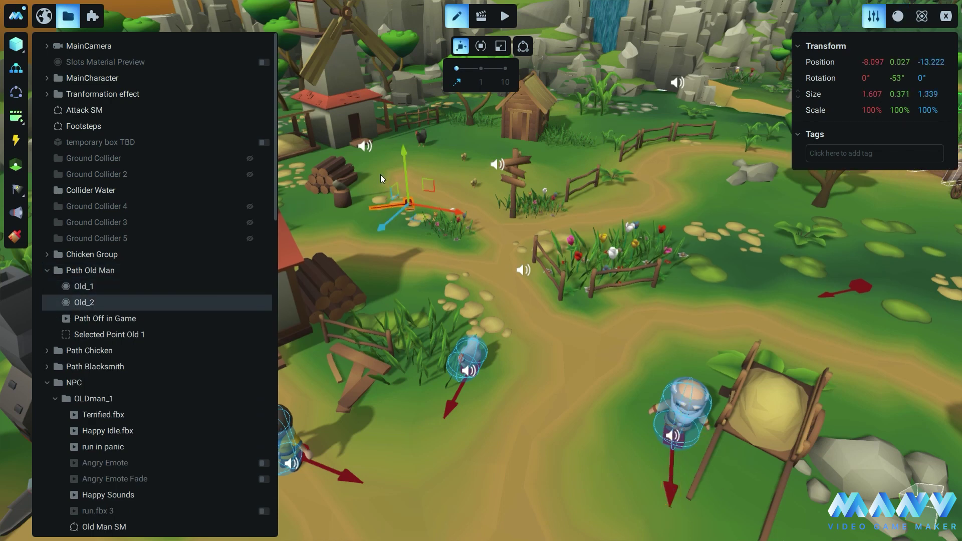
left_click(115, 335)
scroll(95, 273, "down", 2)
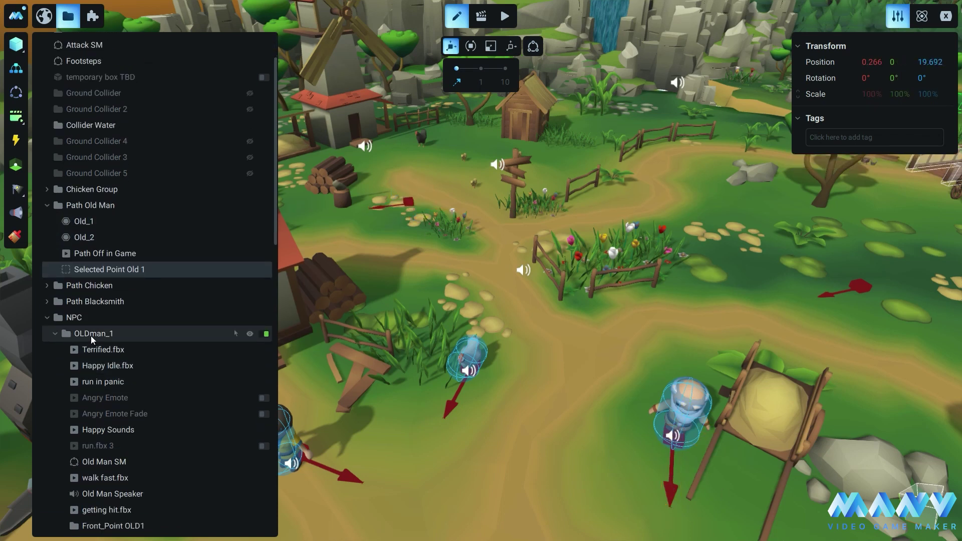
- Add an object variable named Target to OLDman_1 and assign a scene object to it
left_click(94, 333)
left_click(946, 16)
left_click(938, 46)
left_click(924, 89)
type("Target")
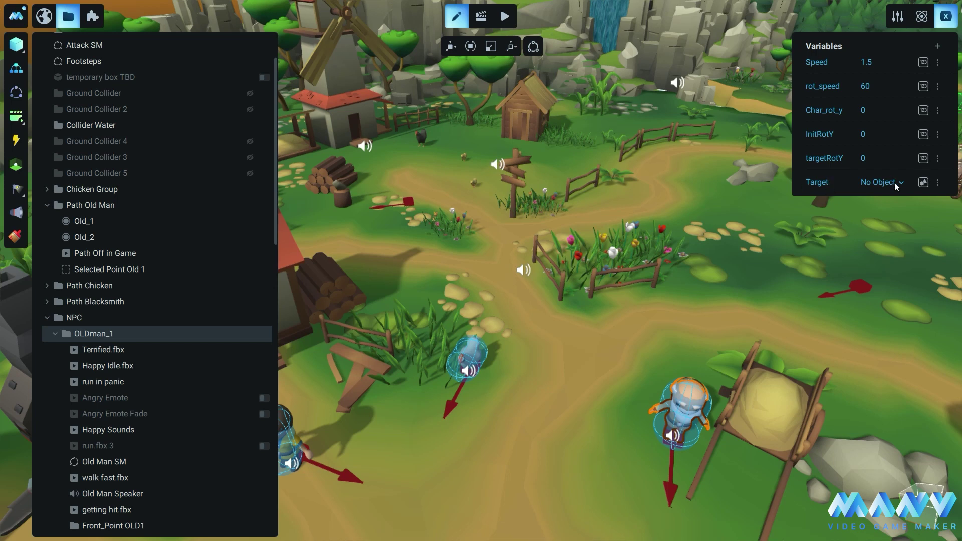
left_click(895, 183)
left_click(699, 307)
left_click(896, 15)
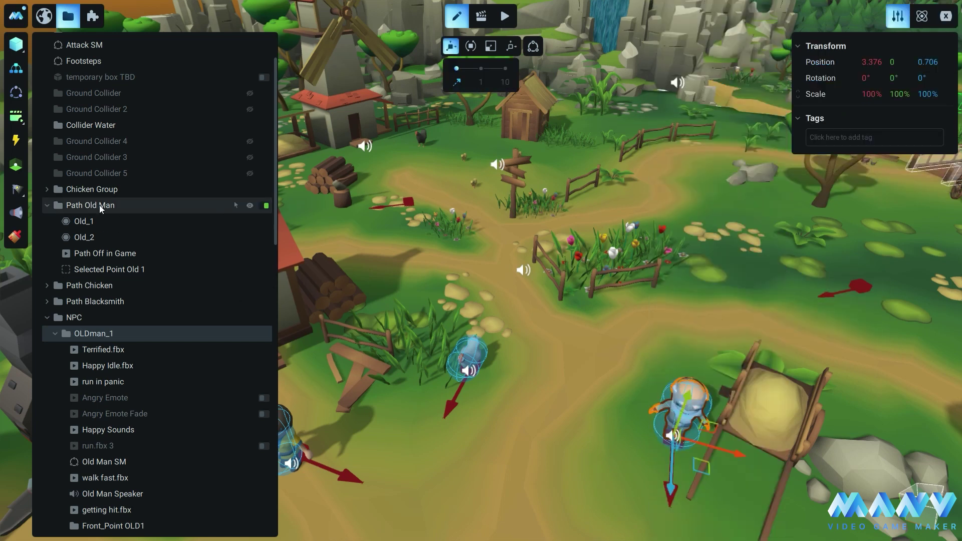
- Create an animation named Init in the Path Old Man group
left_click(100, 206)
left_click(481, 16)
right_click(80, 207)
left_click(139, 225)
right_click(92, 216)
left_click(134, 272)
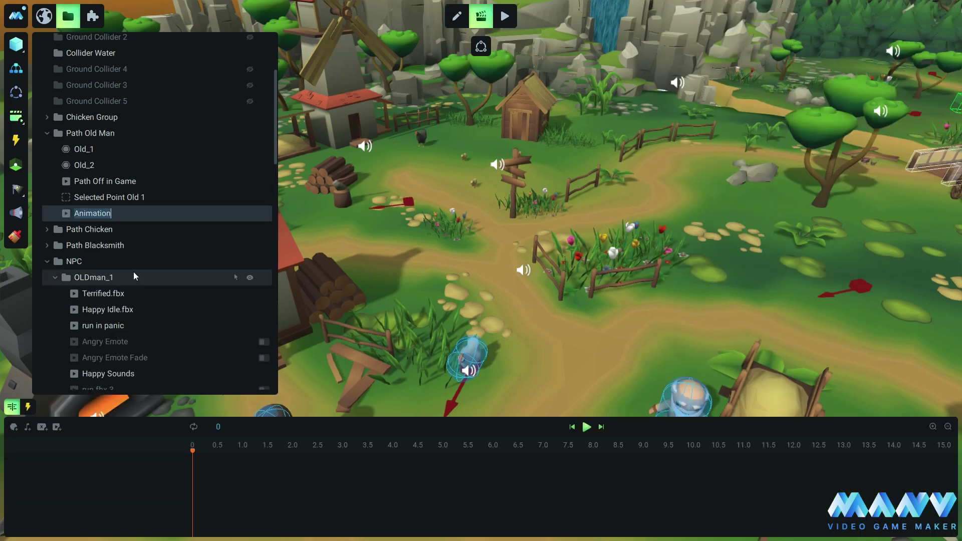
type("Init")
key("Return")
- Add Position X, Y and Z keyframes at 0 s for Selected Point Old 1 in Init, and open the Position X keyframe
left_click(173, 201)
left_click(157, 462)
mouse_move(194, 405)
left_click(256, 389)
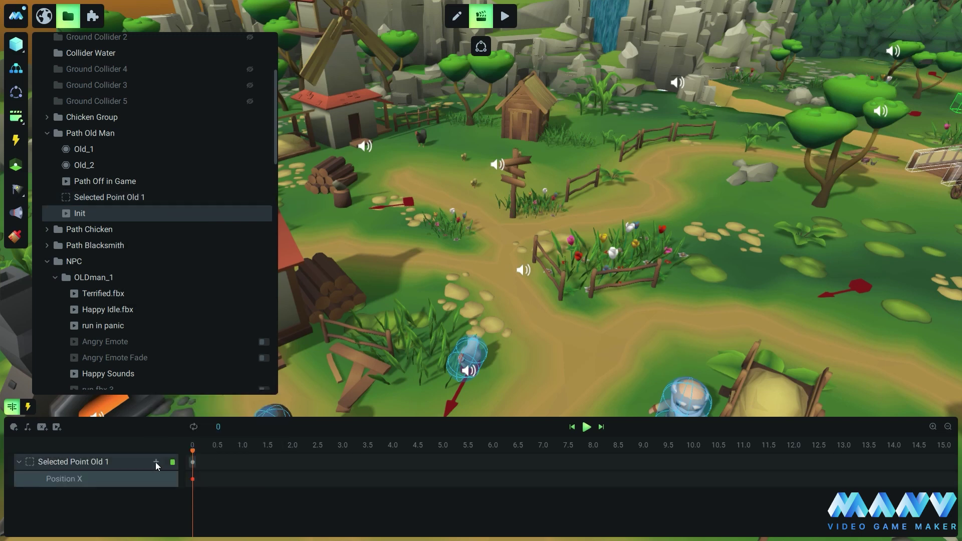
left_click(157, 463)
left_click(256, 405)
left_click(157, 464)
left_click(259, 421)
left_click(192, 480)
type("origi")
key("BackSpace")
key("BackSpace")
key("BackSpace")
key("BackSpace")
key("BackSpace")
- Set the Position X keyframe to getGlobalPositionX(${OLDman_1}.Target)
type("getGlobalPositionX()")
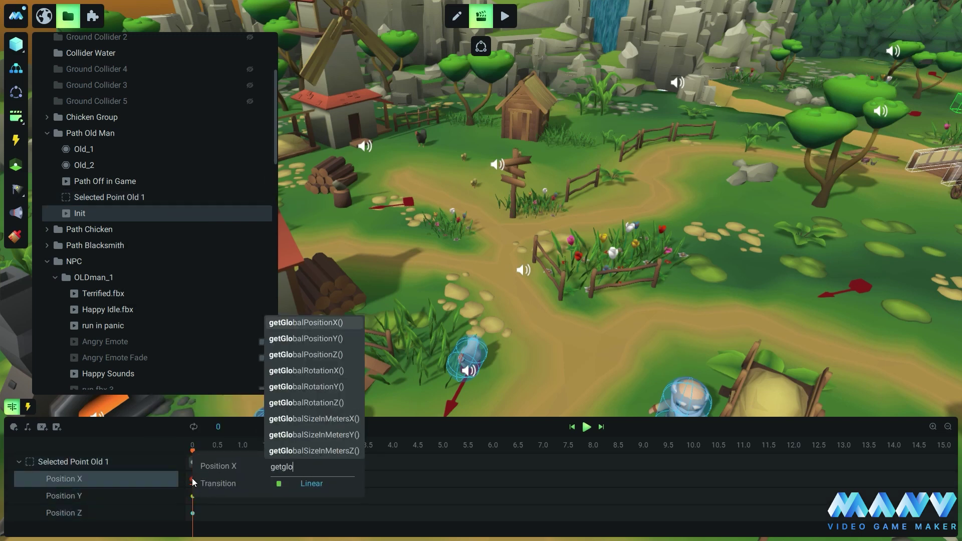
key("Return")
type("${OLDman_1}.Target)")
left_click(526, 283)
type(".")
left_click(396, 420)
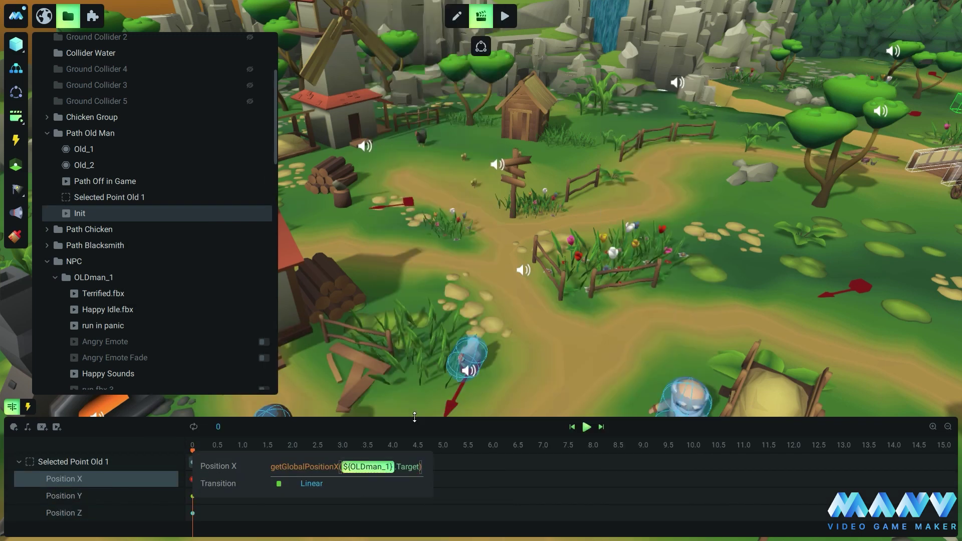
key("Return")
- Set the Position Y keyframe at 0 s to getGlobalPositionY(${OLDman_1}.Target)
left_click(192, 497)
type("getGlobalPositionY()")
left_click(322, 353)
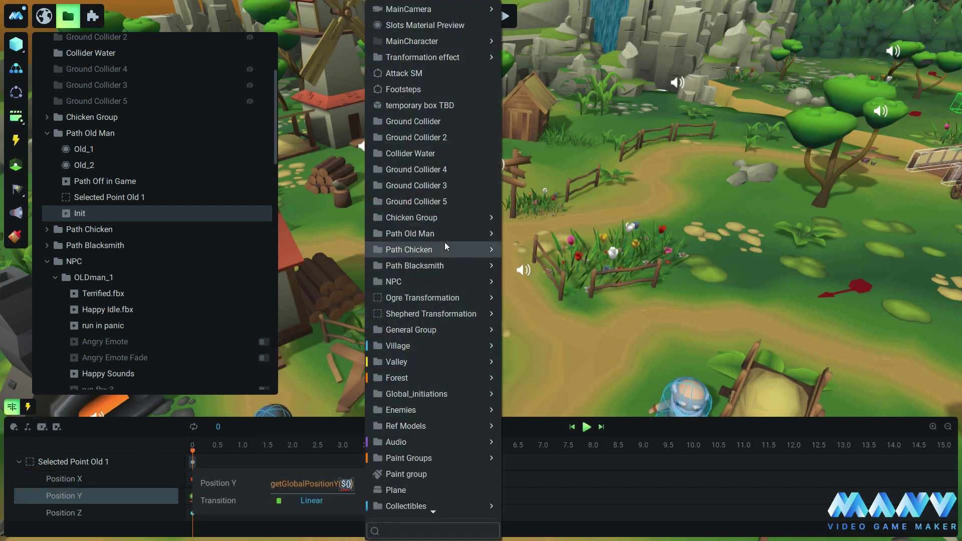
mouse_move(471, 281)
left_click(551, 284)
left_click(394, 436)
- Set the Position Z keyframe at 0 s to getGlobalPositionZ(${OLDman_1}.Target)
left_click(193, 513)
type("getgl")
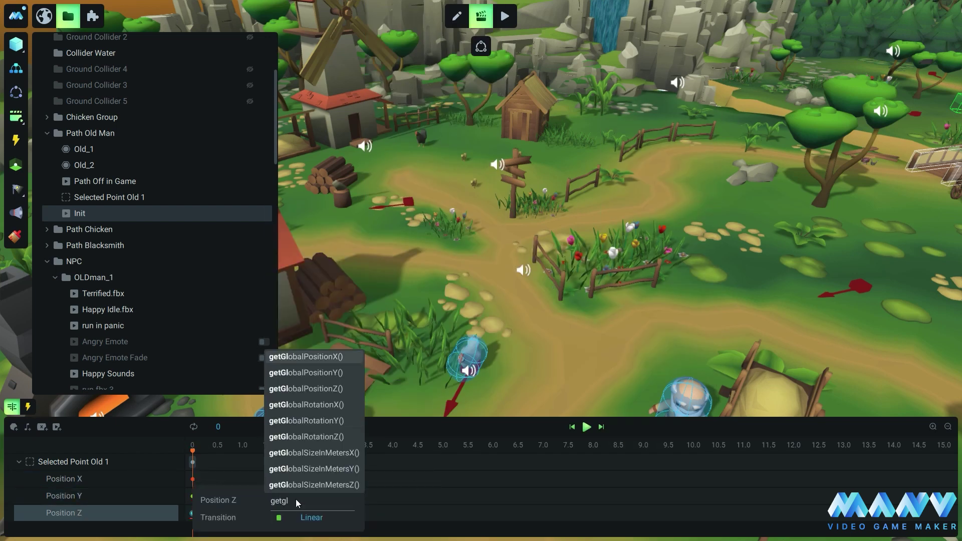
left_click(321, 391)
mouse_move(451, 282)
left_click(570, 282)
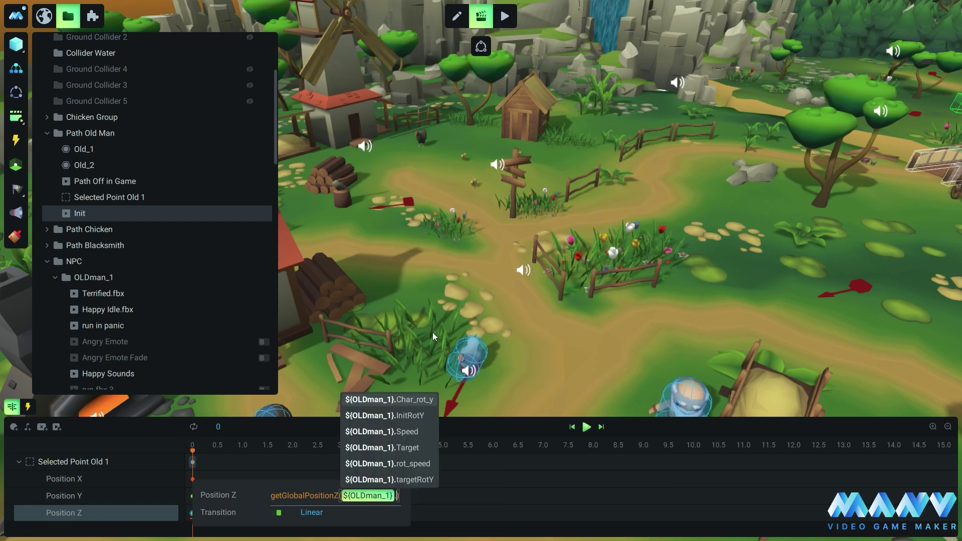
left_click(394, 433)
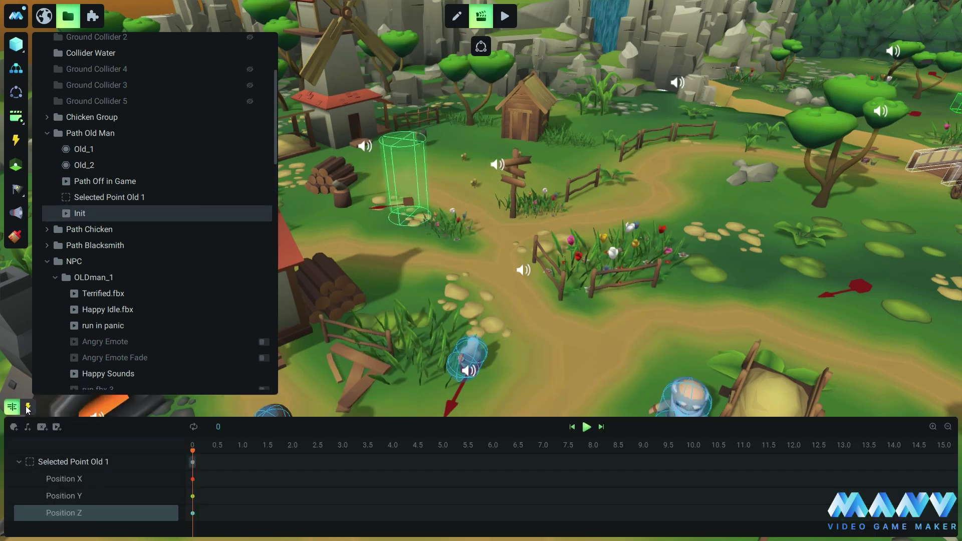
- Add a trigger to the Init animation and turn on its looping
left_click(28, 408)
left_click(36, 440)
left_click(13, 409)
left_click(194, 428)
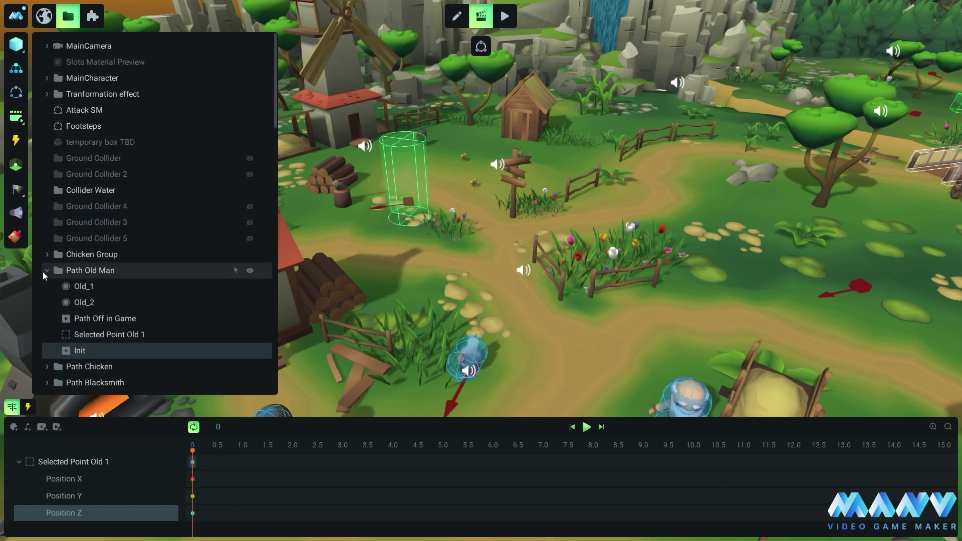
- Add a keyframe at 0 s for OLDman_1's Target variable in the Happy Idle.fbx animation
scroll(133, 275, "down", 5)
scroll(133, 276, "up", 4)
left_click(47, 216)
scroll(143, 256, "down", 3)
left_click(97, 185)
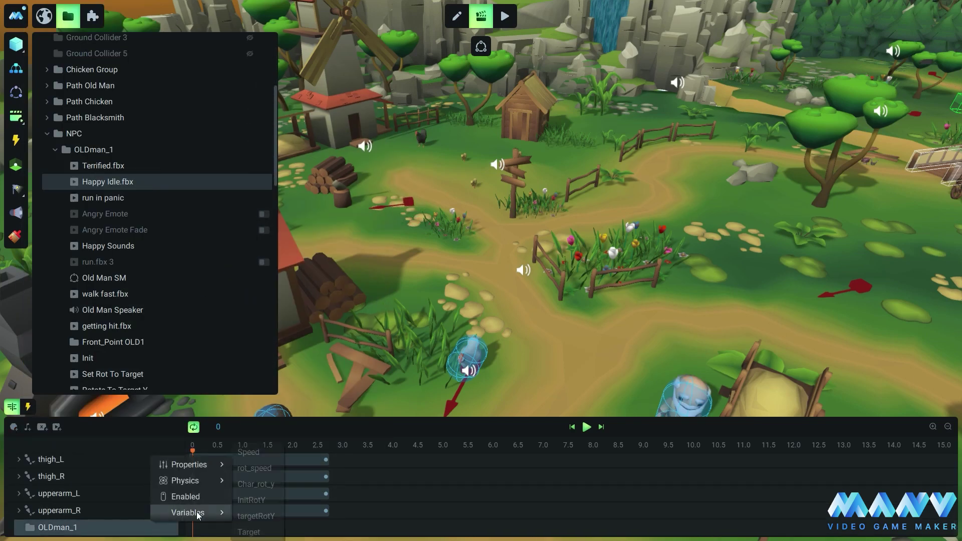
left_click(249, 532)
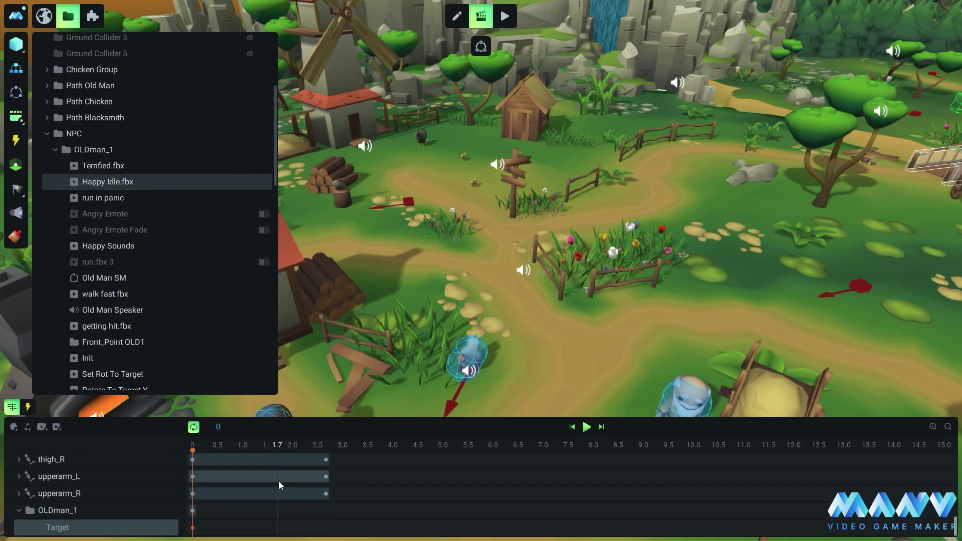
- Set OLDman_1's Target keyframe at 0 s in the Terrified.fbx animation to Old_1
left_click(102, 165)
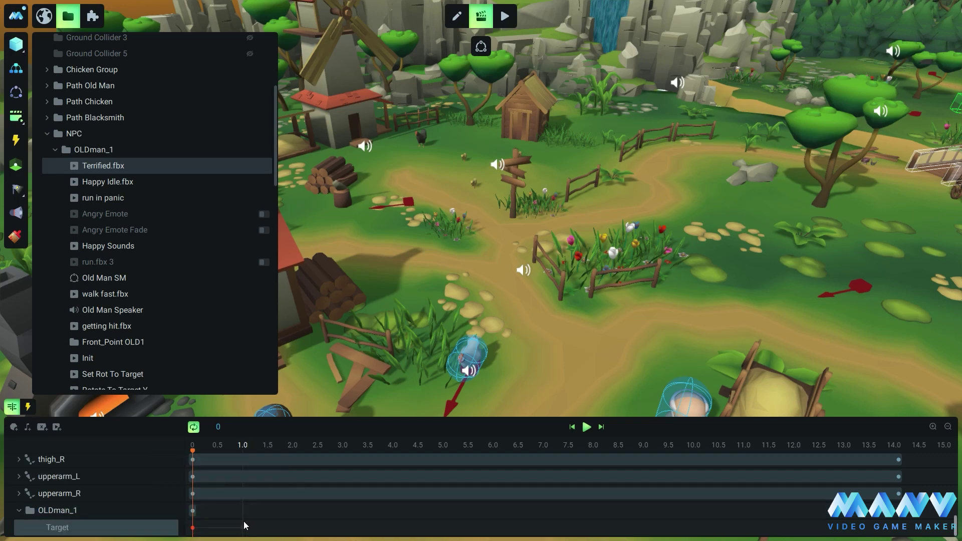
left_click(193, 528)
left_click(294, 519)
mouse_move(400, 236)
left_click(504, 236)
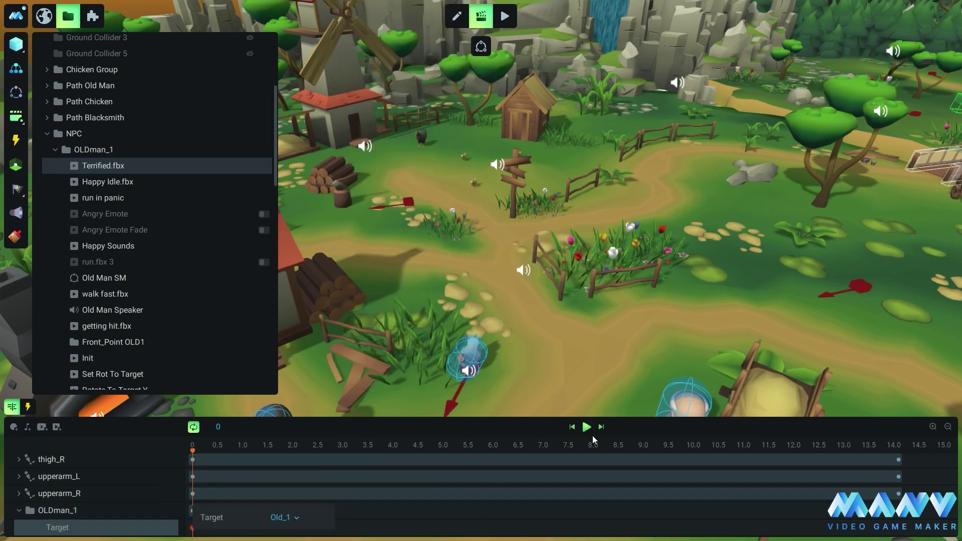
- Open the Old Man SM state machine and add an Equal comparison, Result is True Started, to the transition from Happy to Running in fear
right_click_drag(592, 281, 628, 349)
double_click(93, 279)
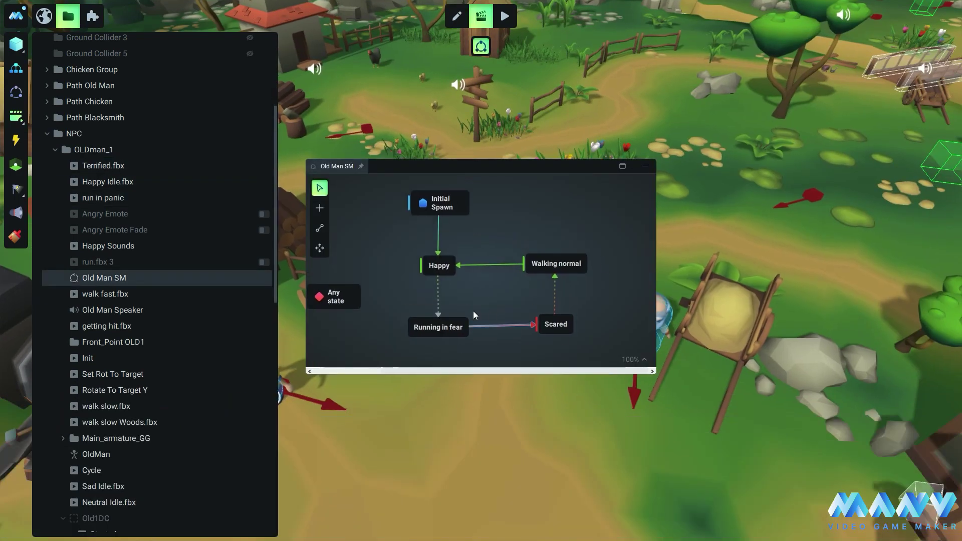
left_click(438, 296)
left_click(343, 297)
mouse_move(389, 356)
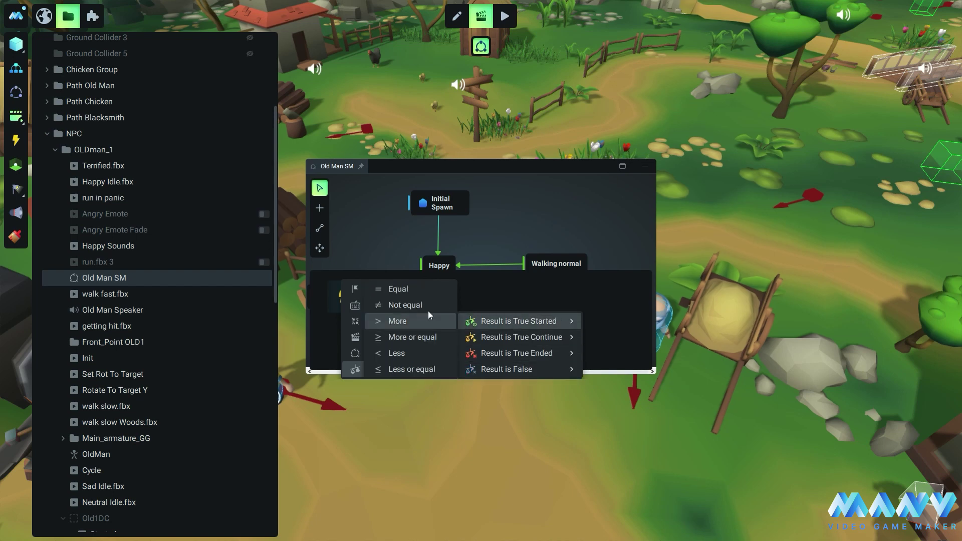
left_click(400, 289)
- Set the comparison's Value 1 to a variable from the MainCharacter group and Value 2 to true
left_click(396, 287)
left_click(395, 288)
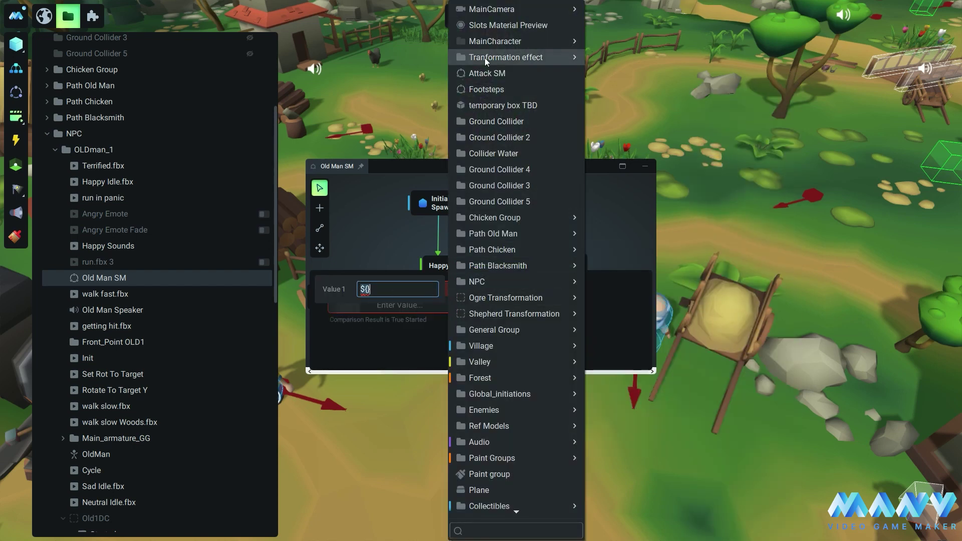
mouse_move(506, 42)
left_click(617, 42)
left_click(453, 259)
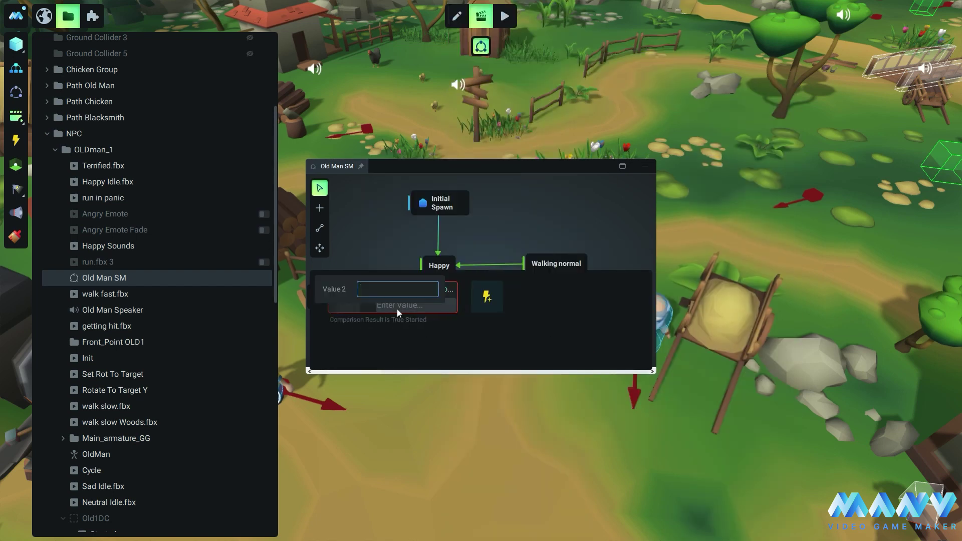
type("true")
key("Return")
left_click(595, 236)
left_click(437, 305)
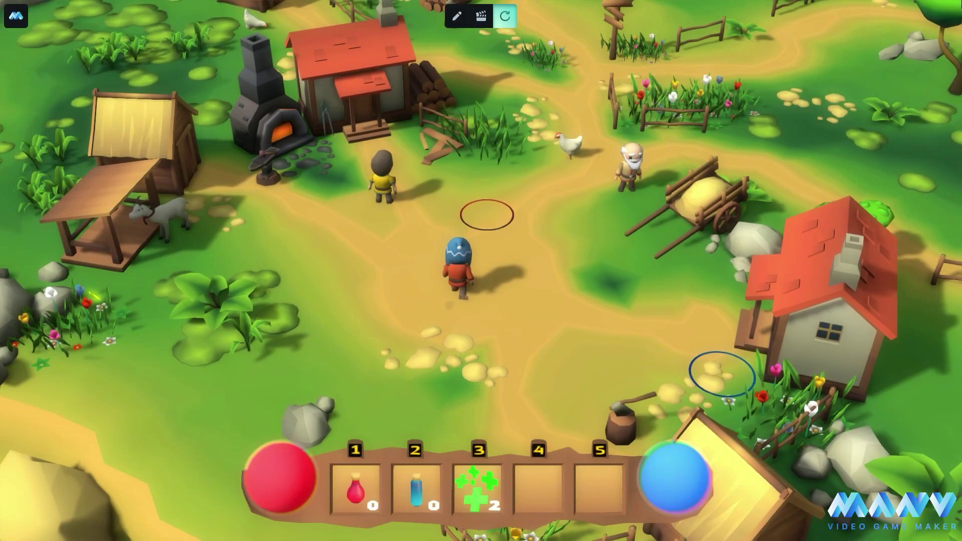
- Play-test the ogre transformation near the old man by walking the main character into the red circle
key("w")
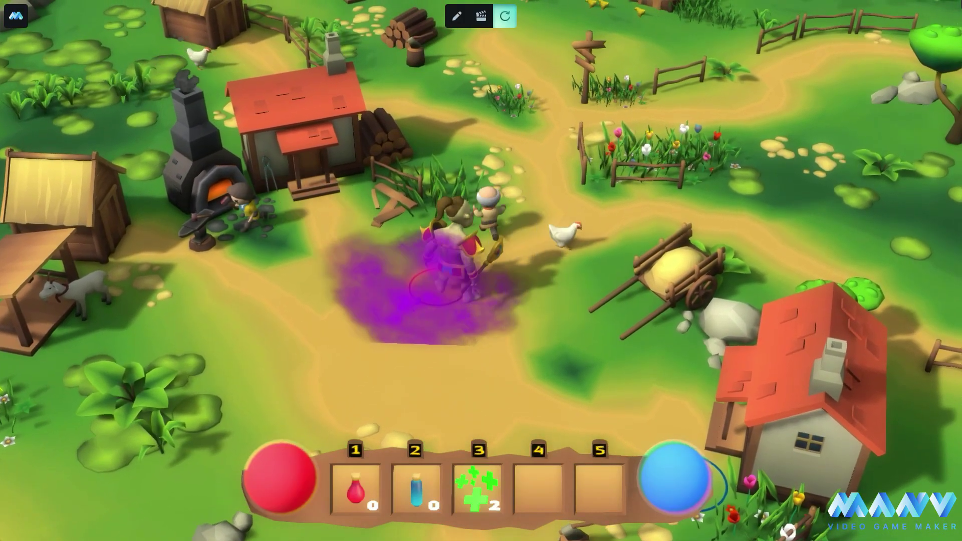
key("s")
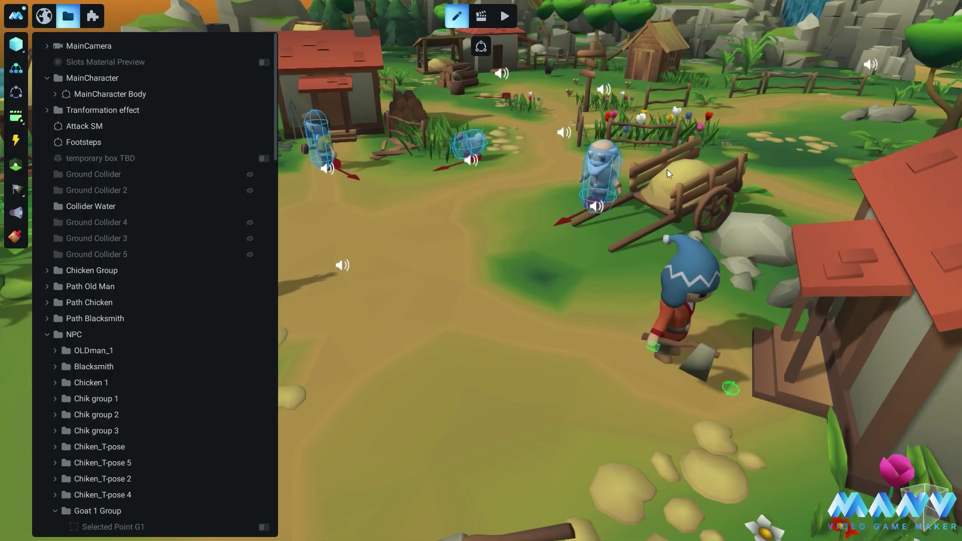
- Add a tag variable named Status to MainCharacter Body
left_click(111, 94)
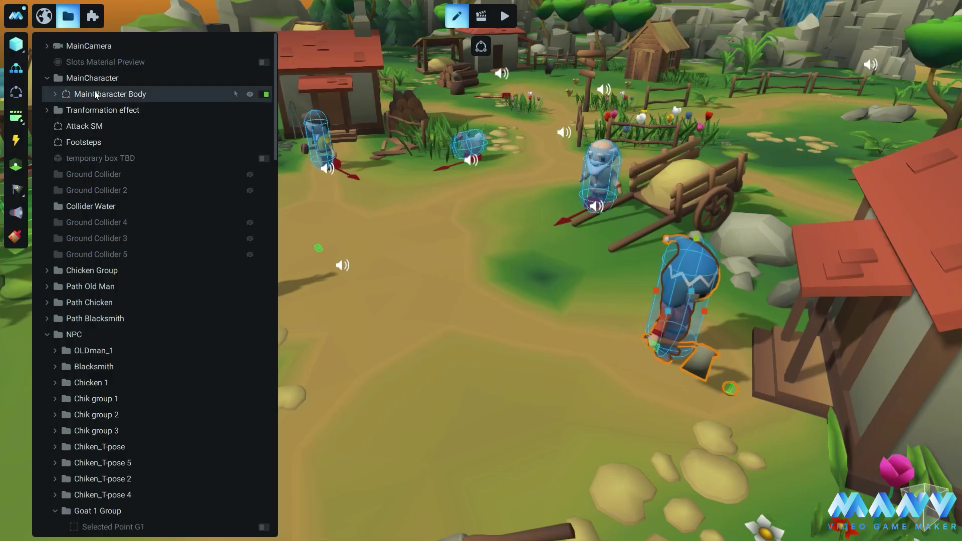
left_click(922, 16)
left_click(946, 16)
left_click(939, 45)
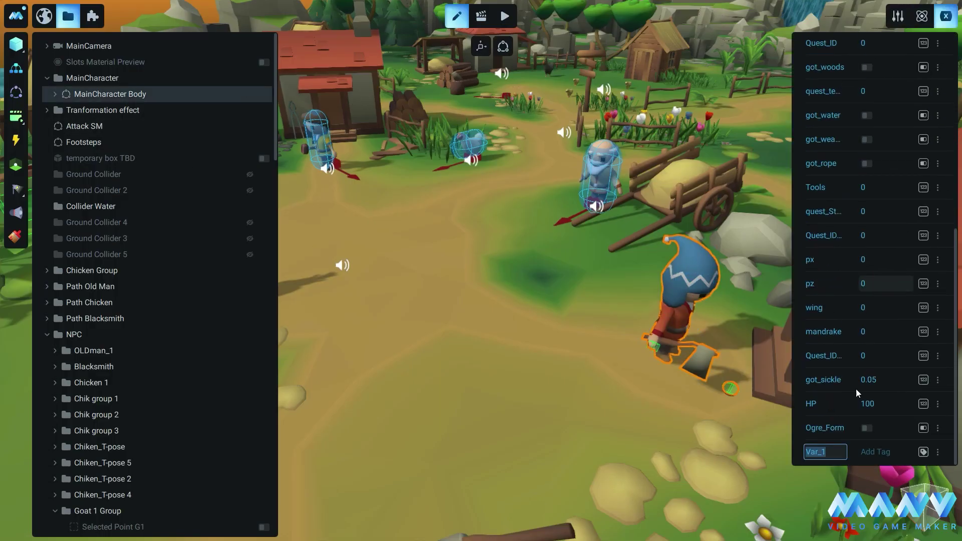
type("Status")
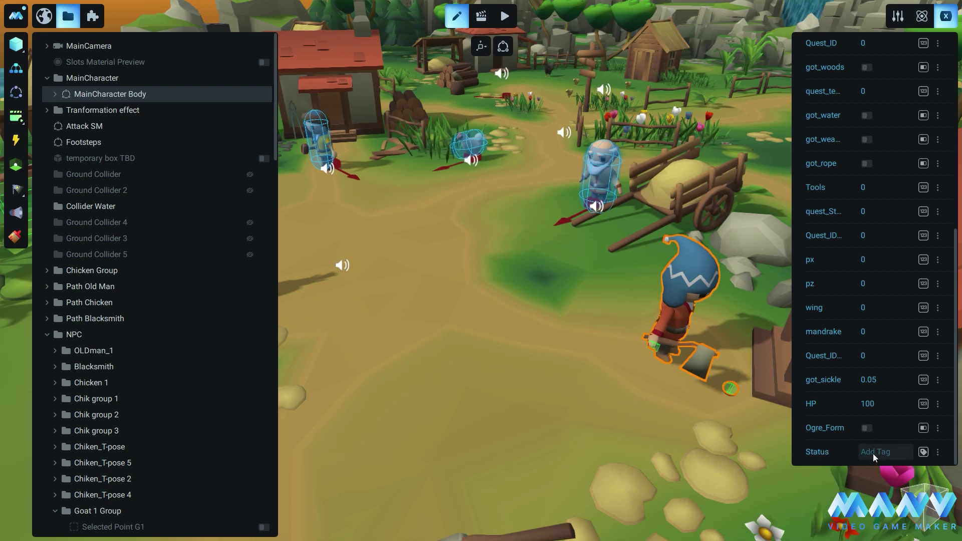
left_click(874, 453)
- Create a green tag named Friend on MainCharacter Body and use it as the value of the Status variable
left_click(897, 16)
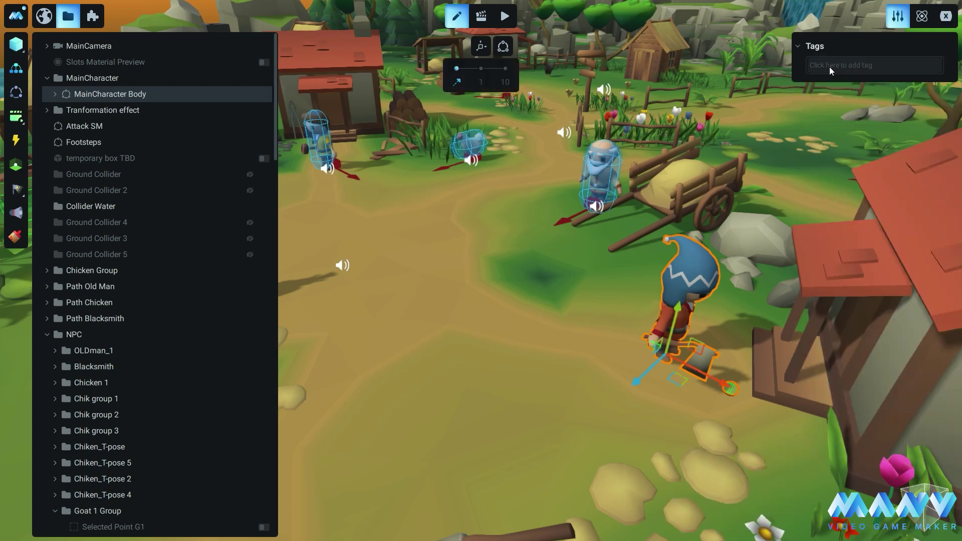
left_click(830, 67)
type("Friend")
key("Return")
right_click(826, 67)
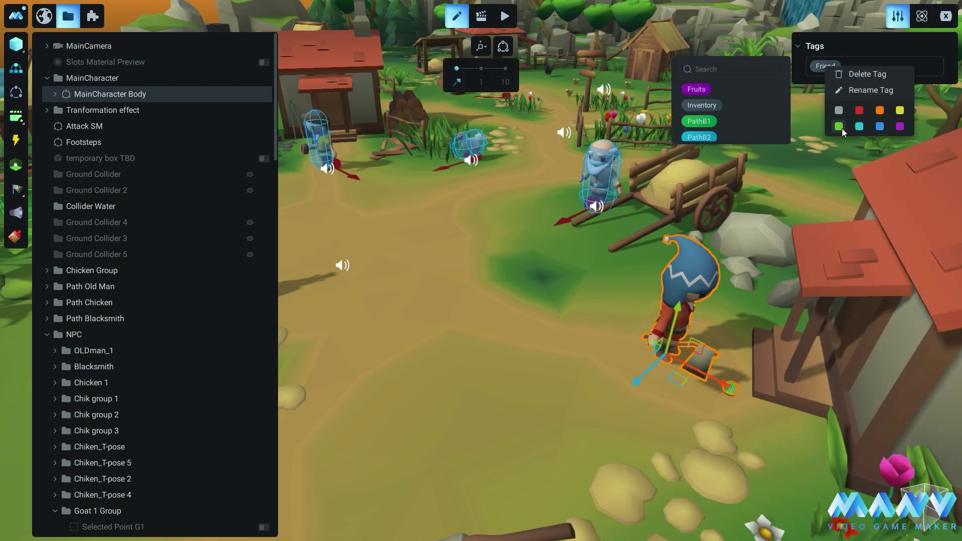
left_click(946, 17)
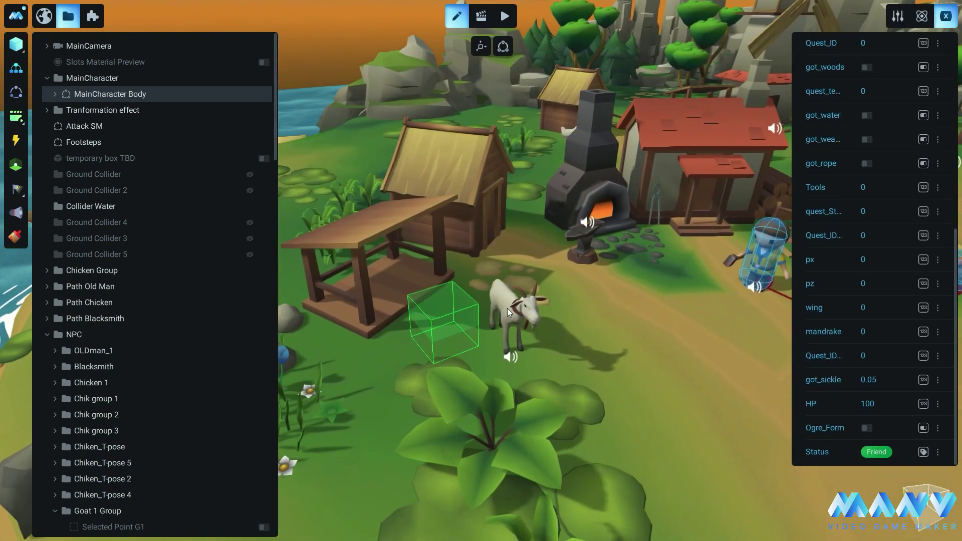
- Open the goat's Heart emote Spawn animation and add a Collision Started trigger to it
left_click(508, 308)
scroll(128, 396, "down", 5)
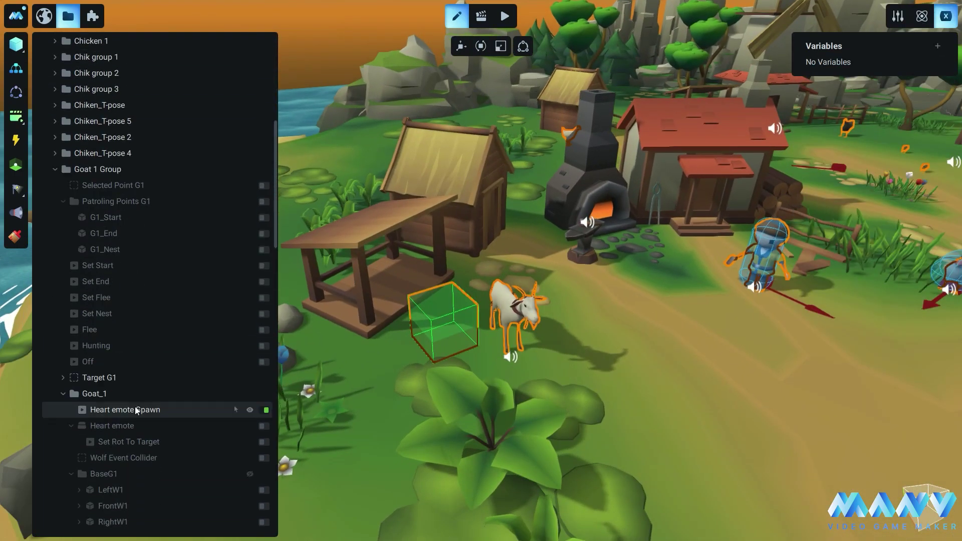
left_click(587, 427)
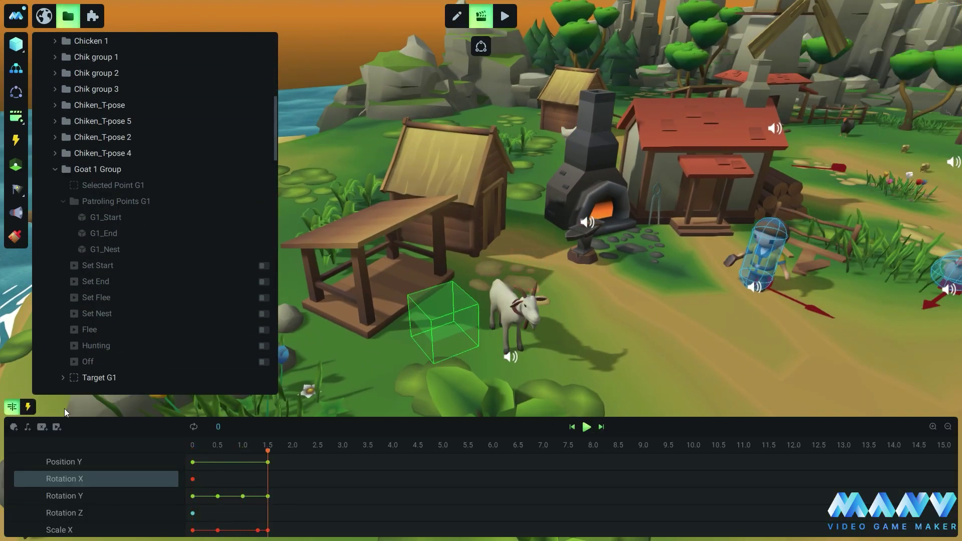
left_click(28, 407)
left_click(41, 445)
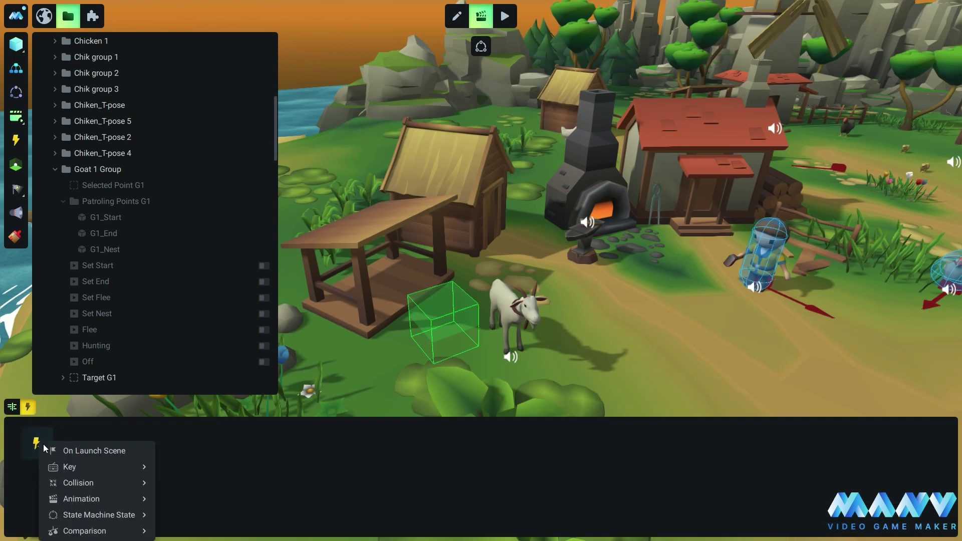
mouse_move(114, 483)
left_click(193, 484)
- Set the collision trigger's first object to Goat and its second to an entry from the MainCharacter group
left_click(89, 437)
mouse_move(190, 243)
mouse_move(321, 339)
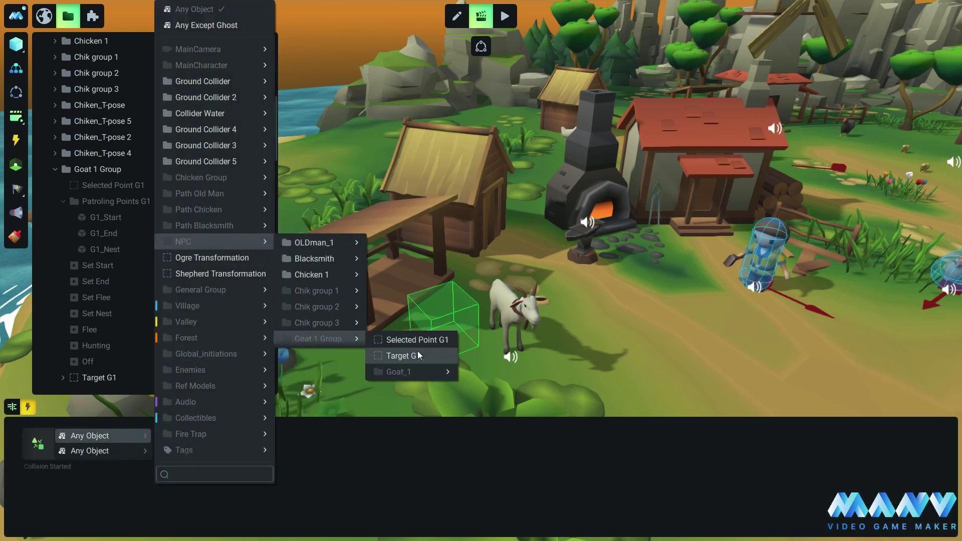
left_click(496, 407)
left_click(120, 451)
mouse_move(226, 450)
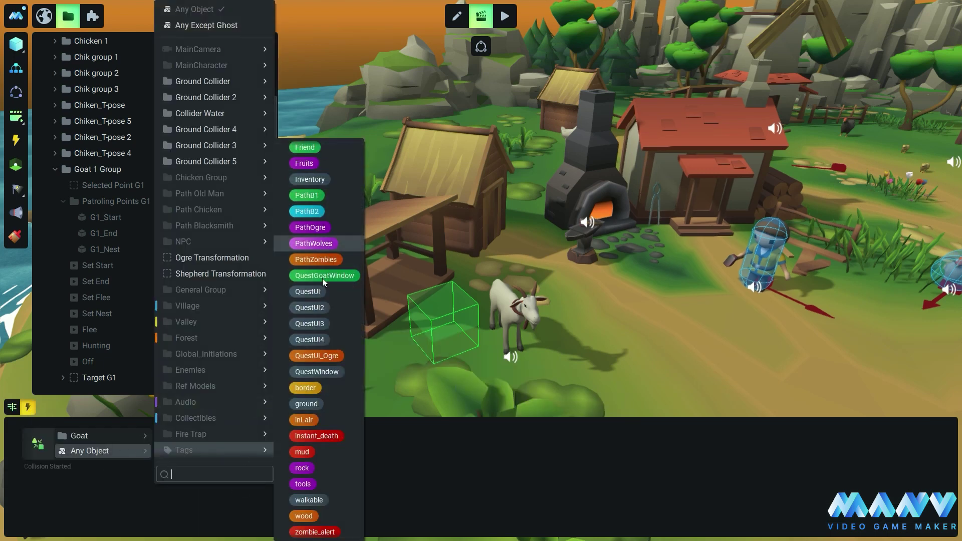
mouse_move(201, 65)
mouse_move(331, 66)
left_click(509, 167)
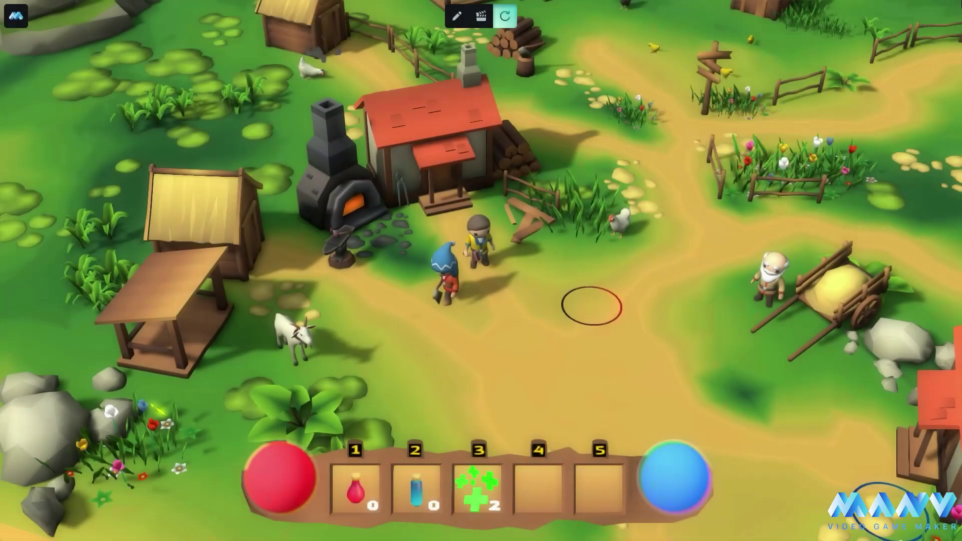
- Play-test the heart emote by walking the main character up to the goat beside the stable
key("a")
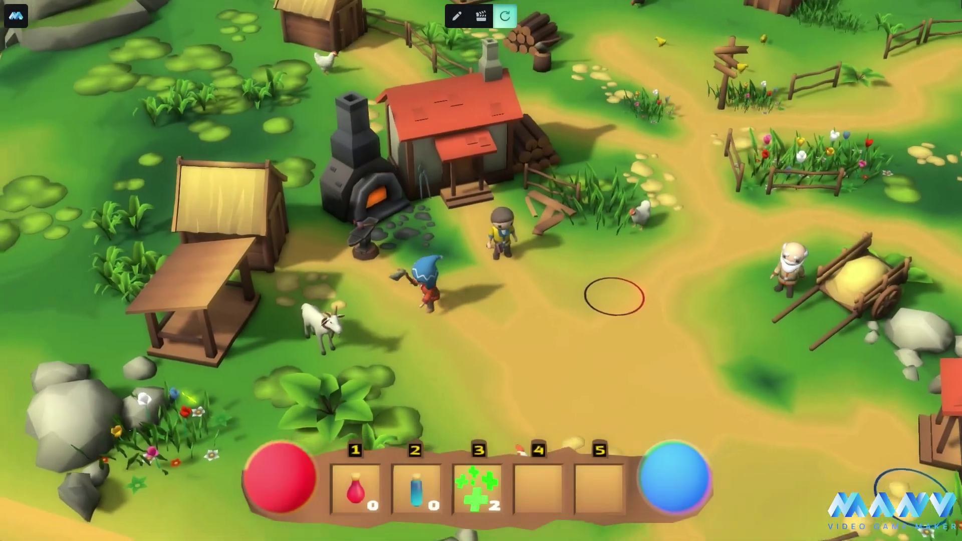
key("s")
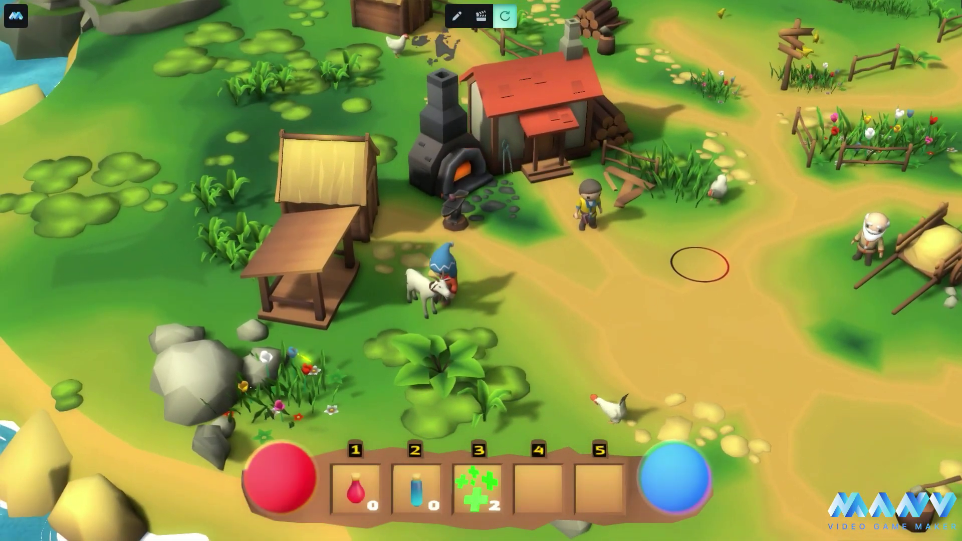
key("d")
key("a")
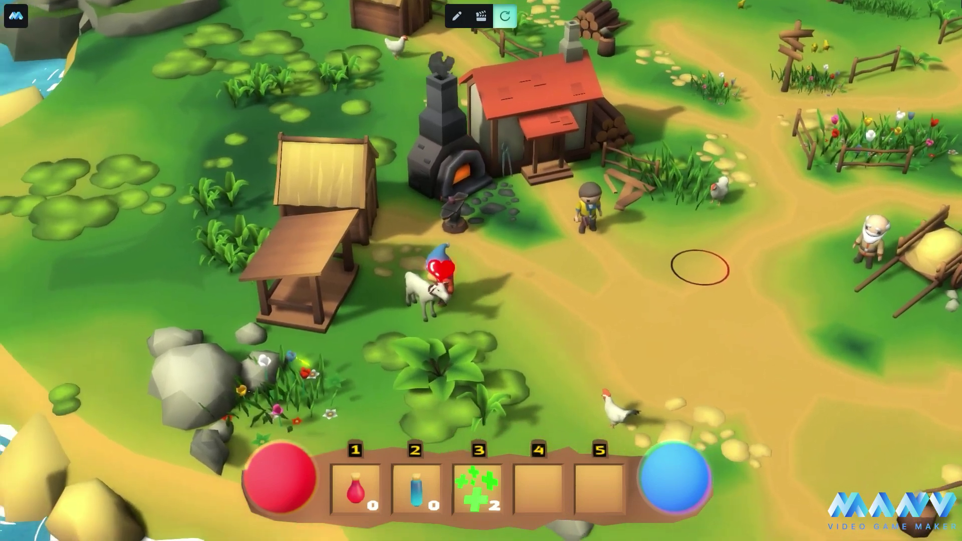
key("d")
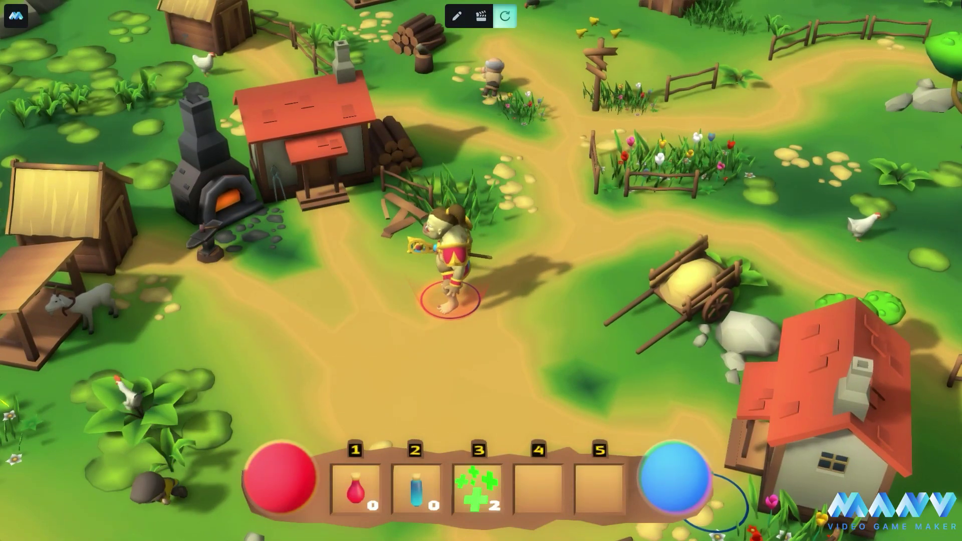
- Walk the ogre-form character around the village square to test how the villagers react
key("a")
key("s")
key("d")
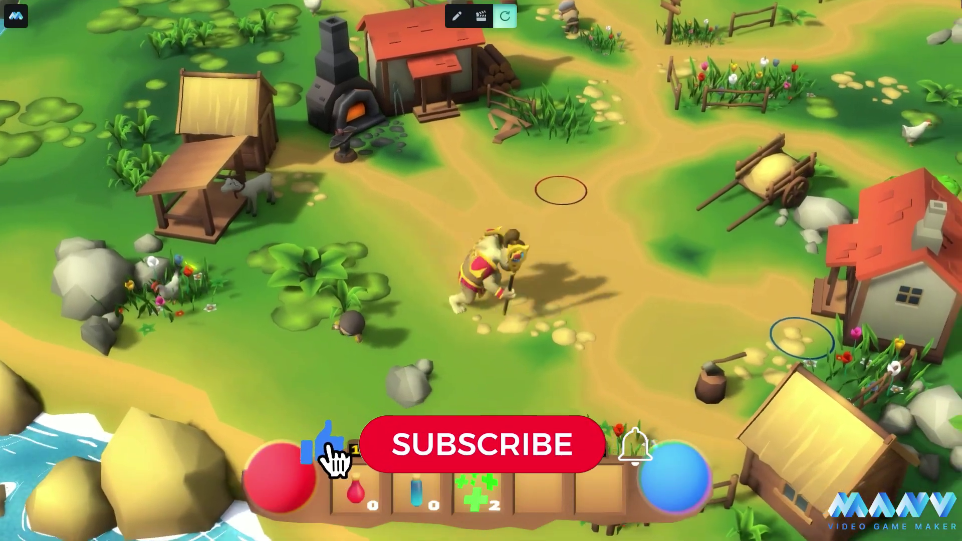
key("d")
key("s")
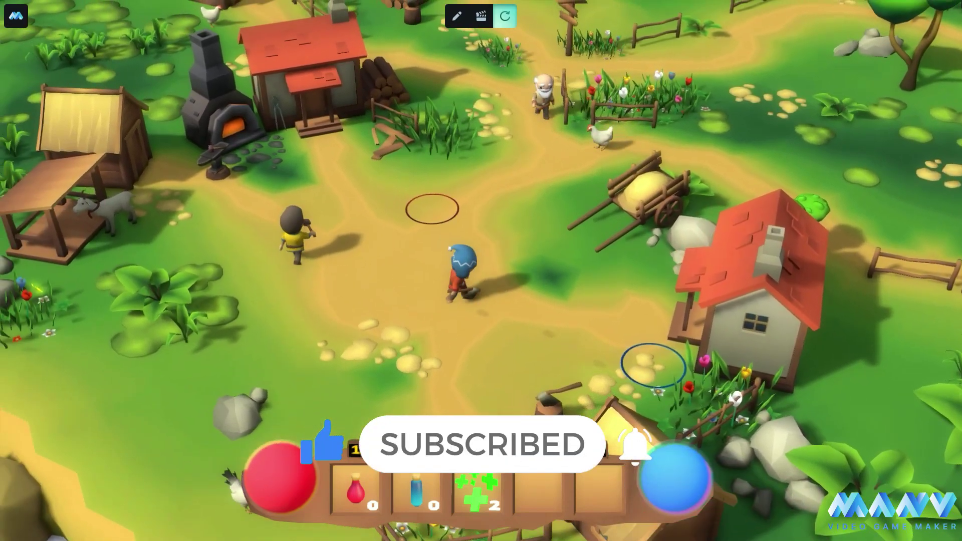
- Test switching forms in play mode by walking the main character into the red circle and on to the blue circle
key("a")
key("s")
key("w")
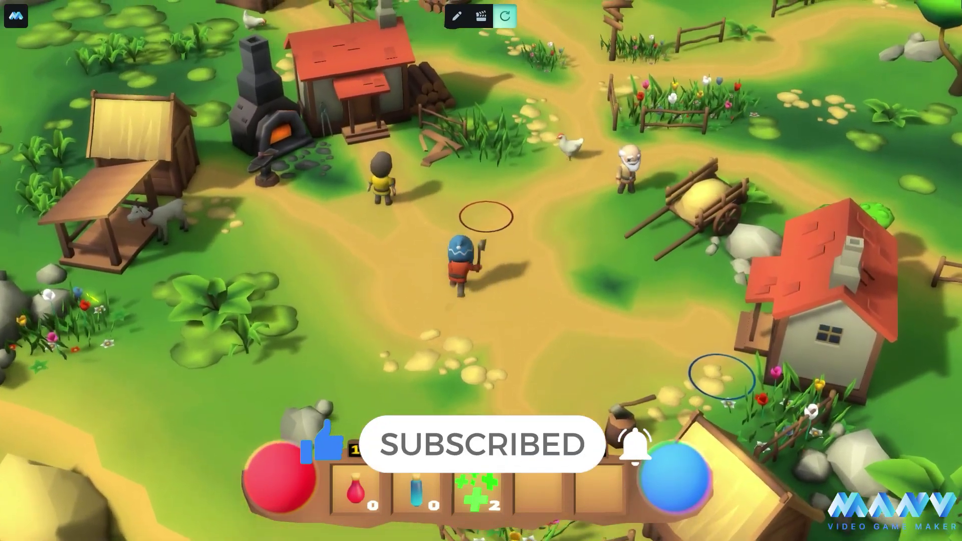
key("s")
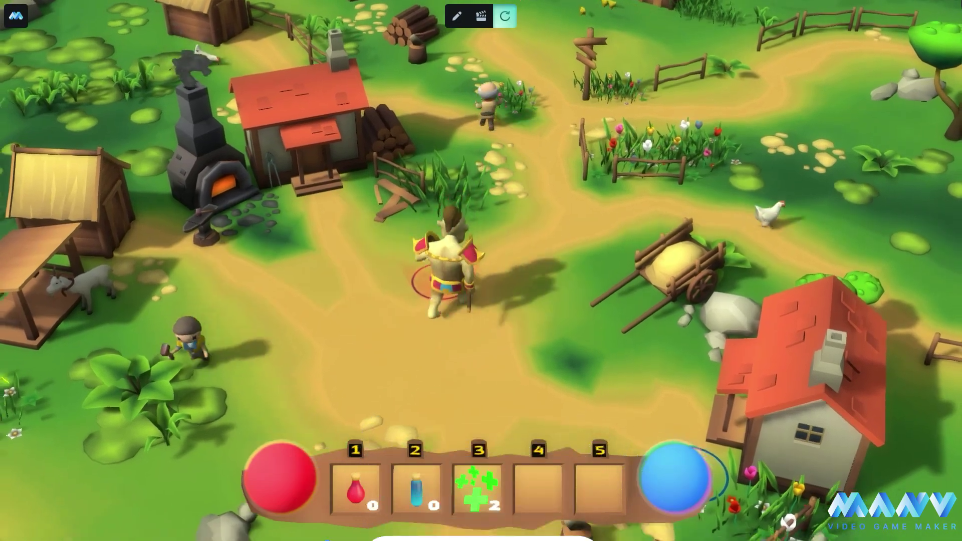
key("d")
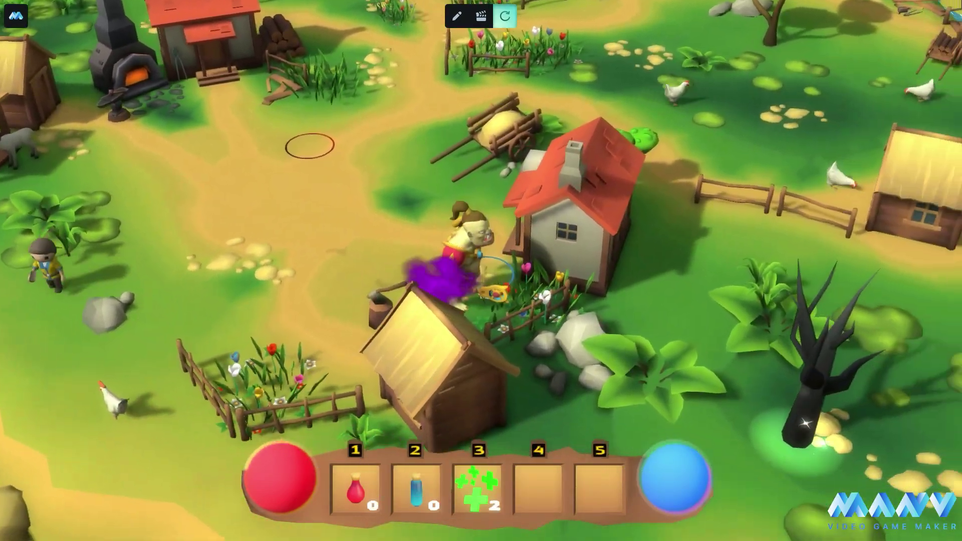